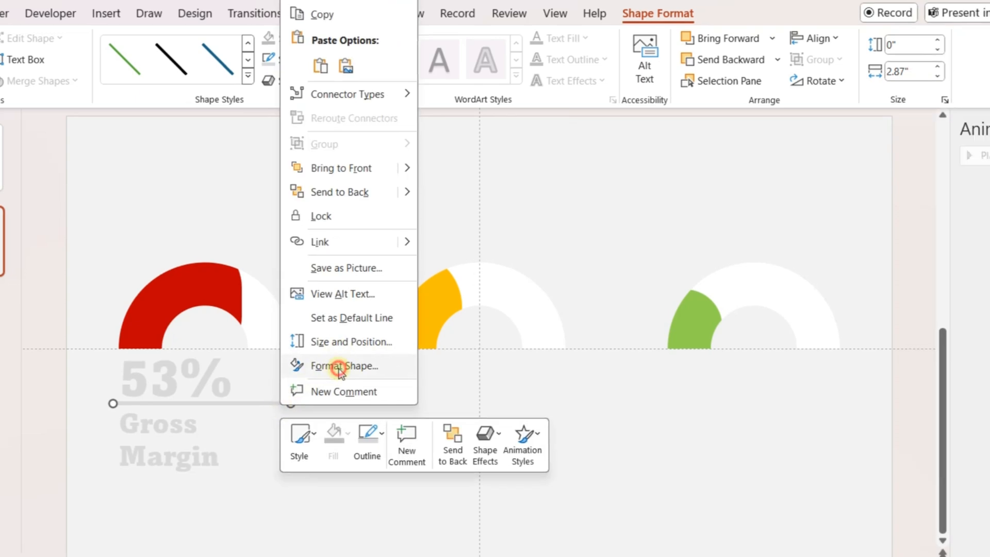
# - Format the divider line under 53% with a Round join type and a Round cap type
pyautogui.click(421, 371)
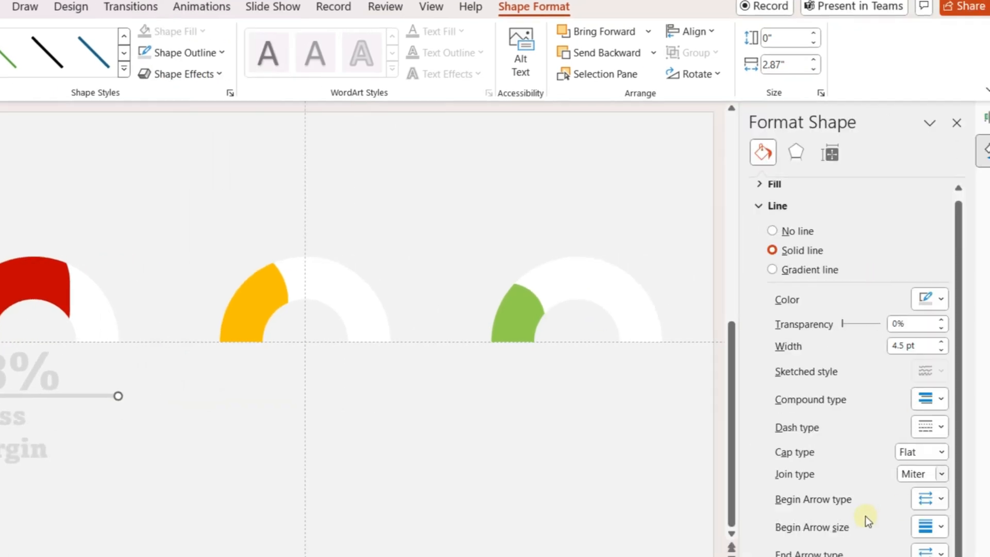
pyautogui.click(930, 471)
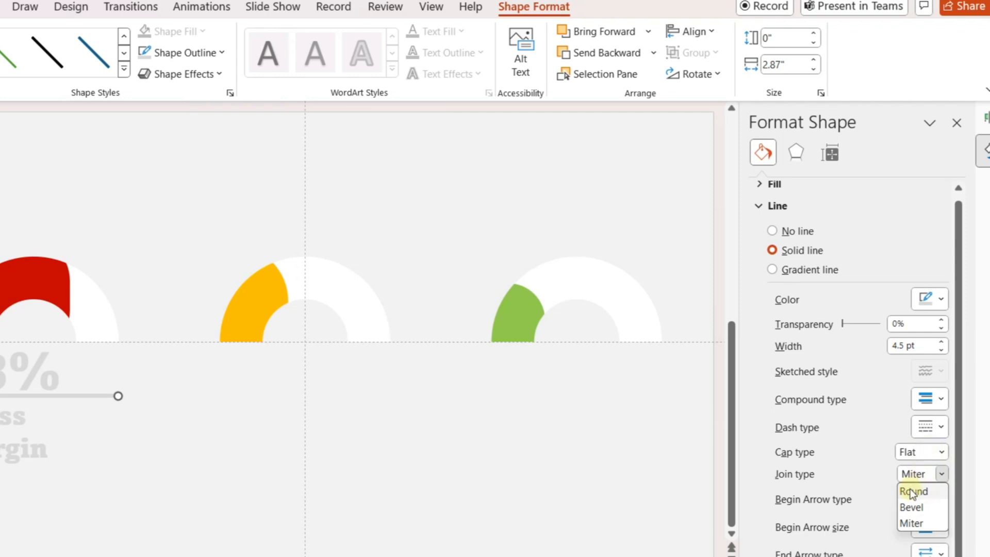
pyautogui.click(913, 491)
pyautogui.click(929, 452)
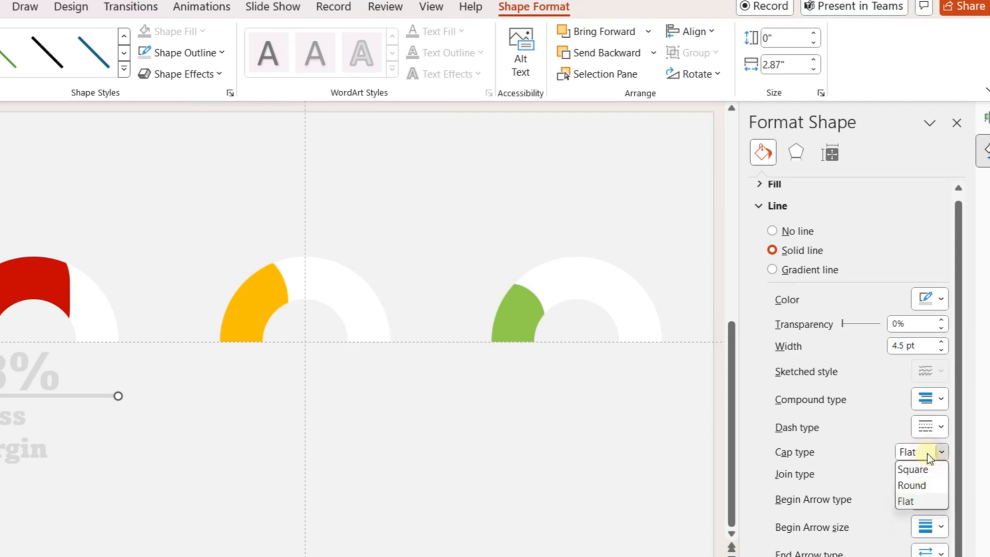
pyautogui.click(906, 487)
pyautogui.click(460, 478)
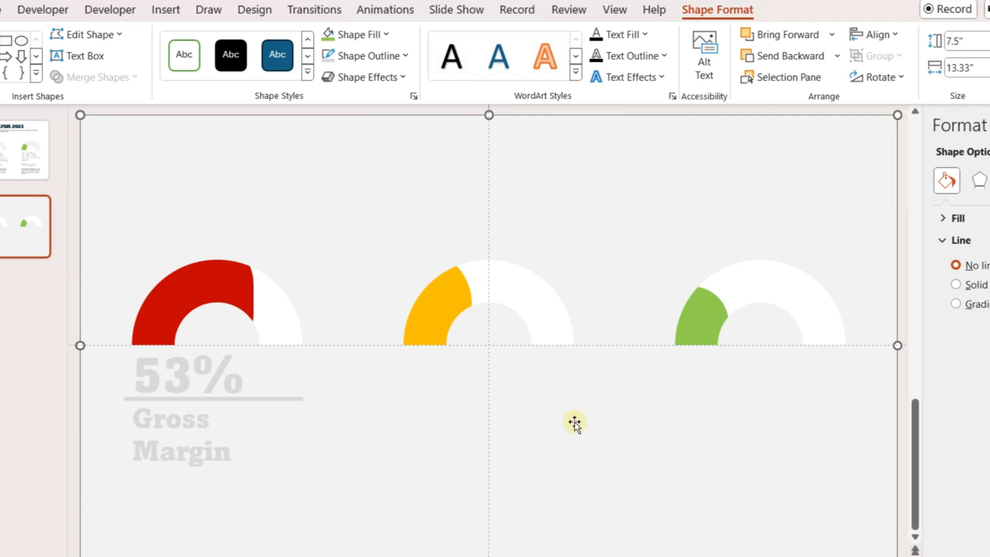
# - Nudge the Gross Margin text box slightly up and place a copy of it directly below
pyautogui.click(229, 419)
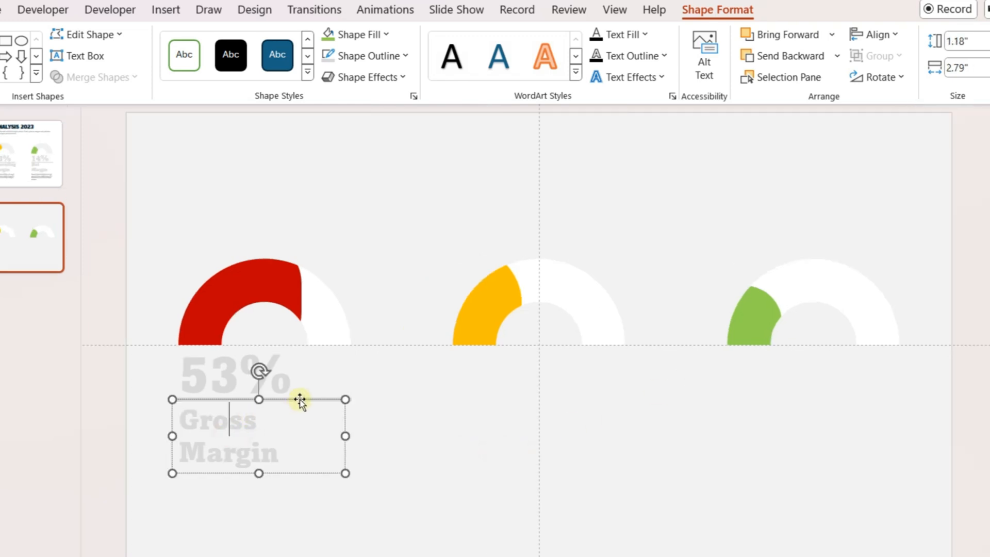
pyautogui.moveTo(299, 398); pyautogui.dragTo(300, 397)
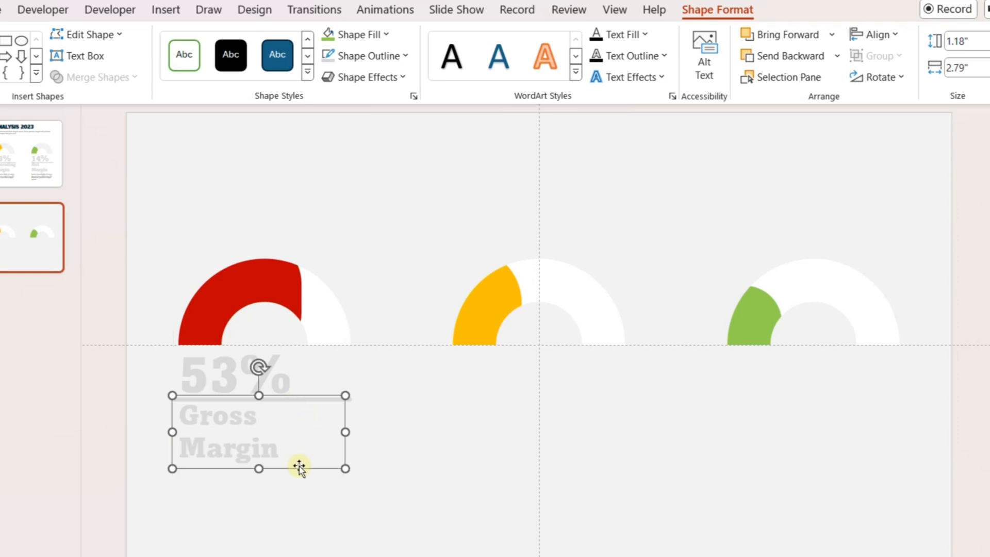
pyautogui.moveTo(297, 468); pyautogui.dragTo(289, 536)
# - Replace the copied text box's content with placeholder text generated by =lorem()
pyautogui.tripleClick(252, 525)
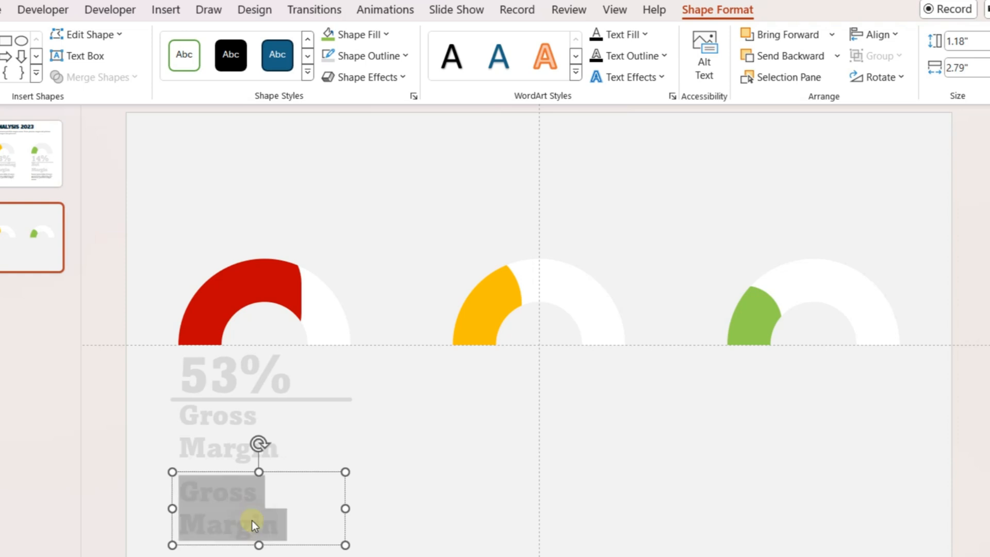
pyautogui.write('=lo')
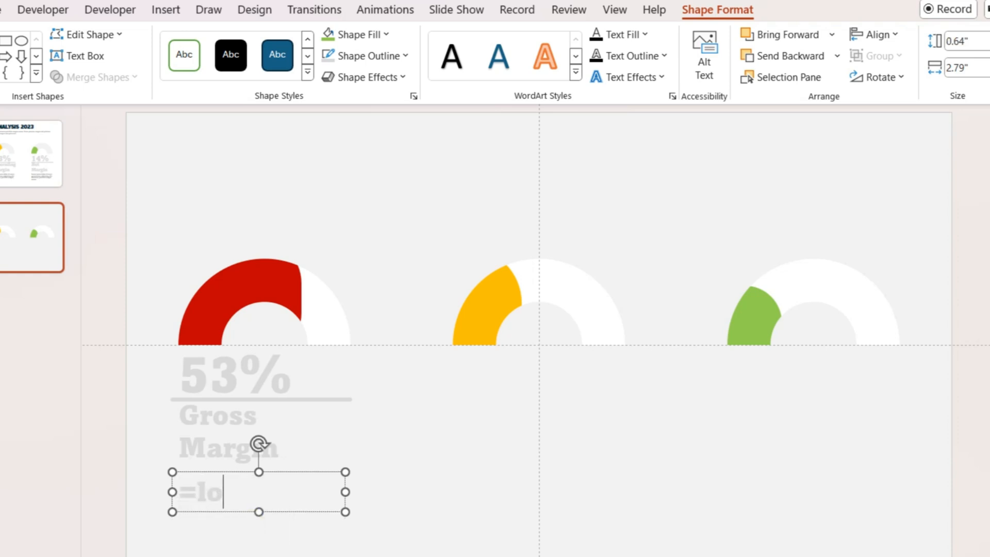
pyautogui.write('rem()')
pyautogui.press('Return')
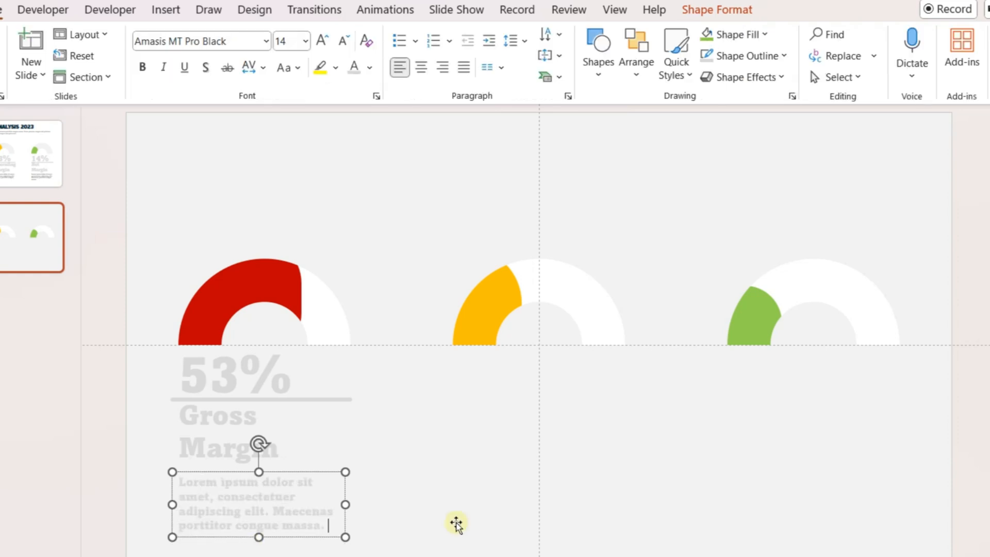
pyautogui.click(455, 524)
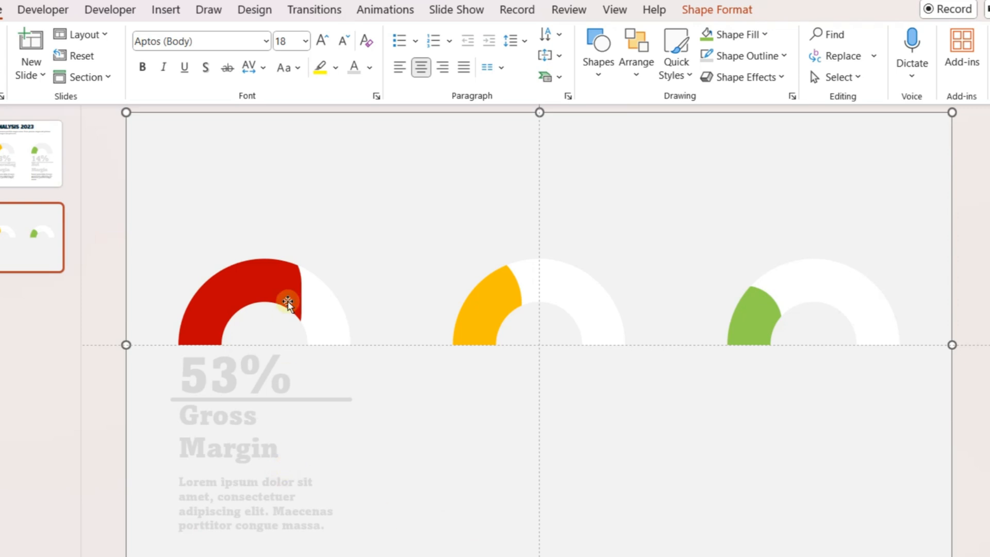
# - Add a Fly In animation from the bottom with a duration of 1.25 seconds to the red gauge segment
pyautogui.click(279, 282)
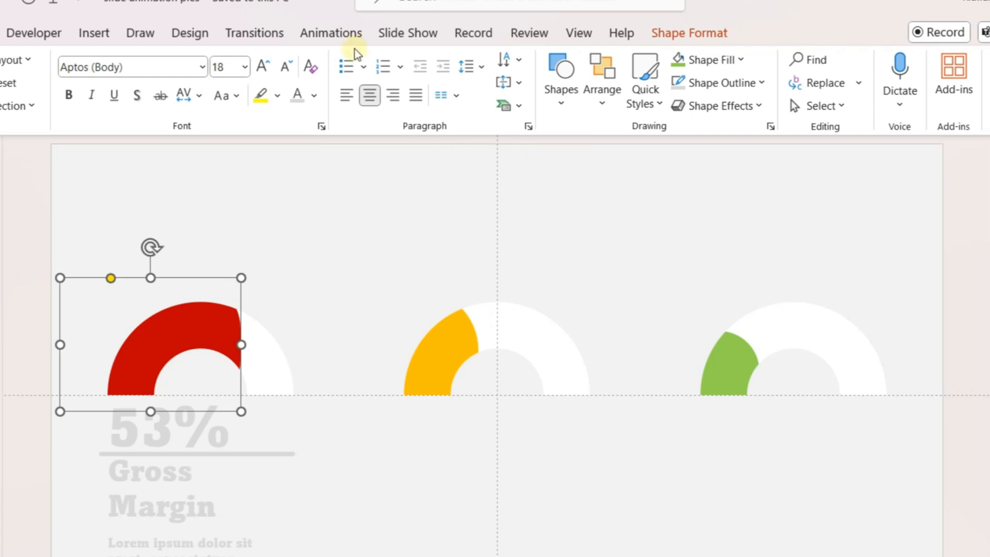
pyautogui.click(350, 33)
pyautogui.click(763, 68)
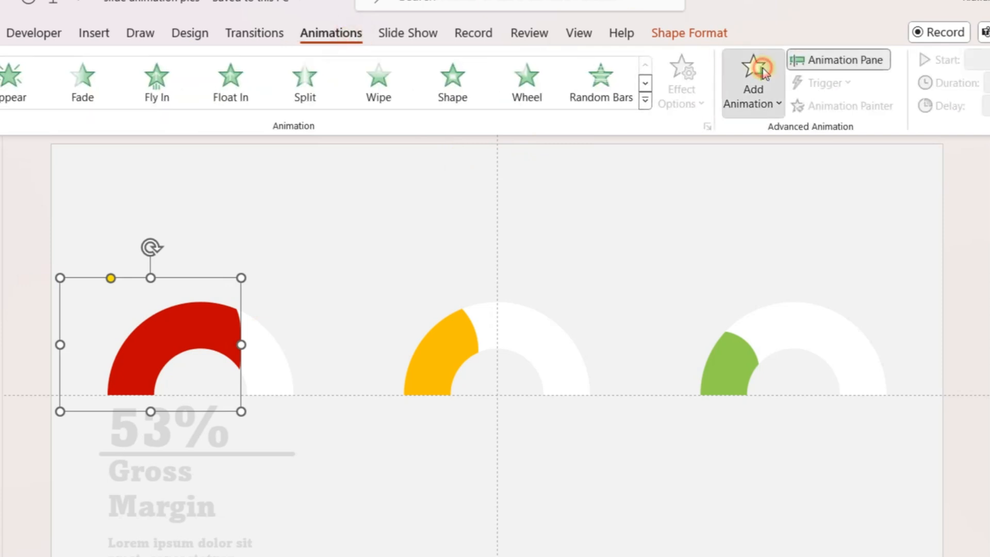
pyautogui.click(918, 178)
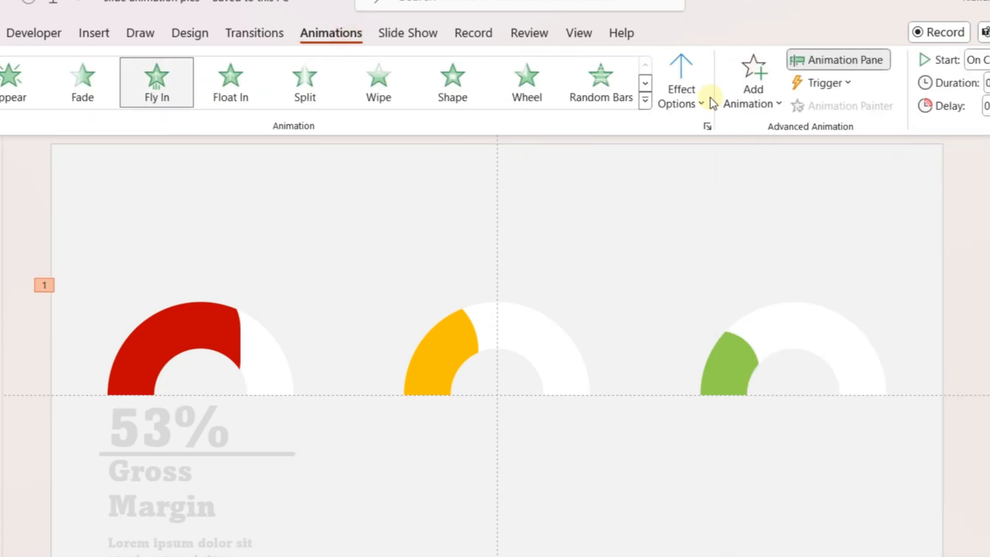
pyautogui.click(673, 90)
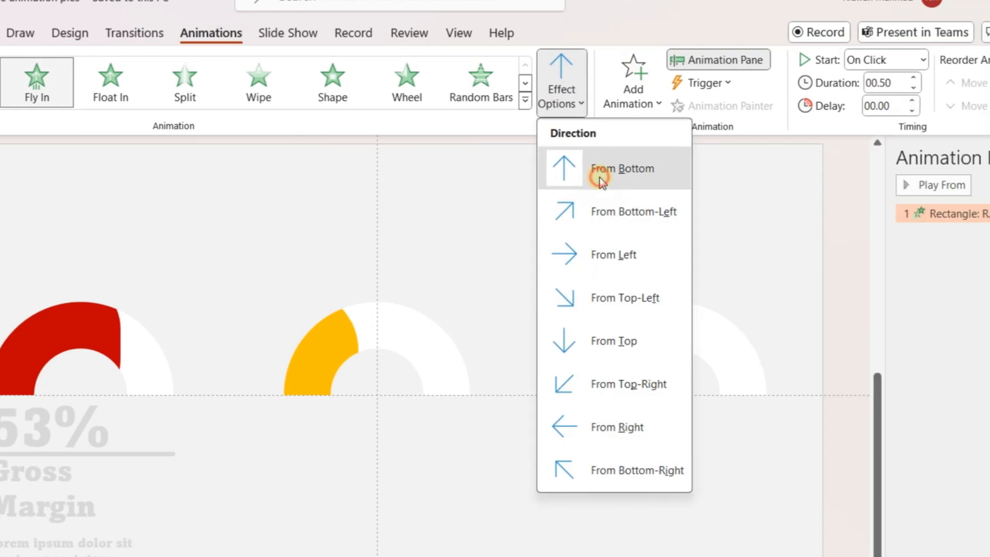
pyautogui.click(714, 178)
pyautogui.click(865, 78)
pyautogui.click(866, 77)
pyautogui.click(865, 77)
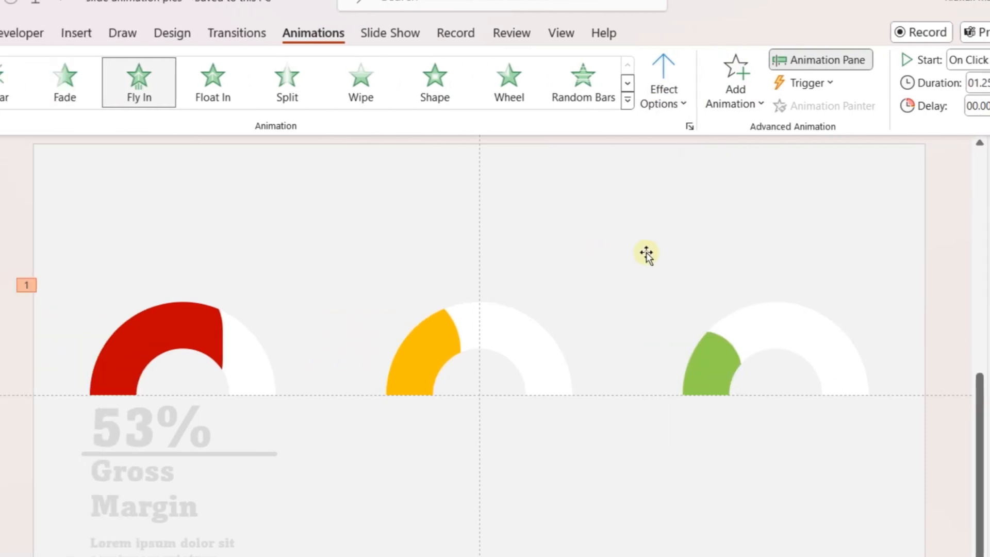
# - Add a Font Color emphasis animation to the 53% and Gross Margin text boxes together
pyautogui.click(152, 439)
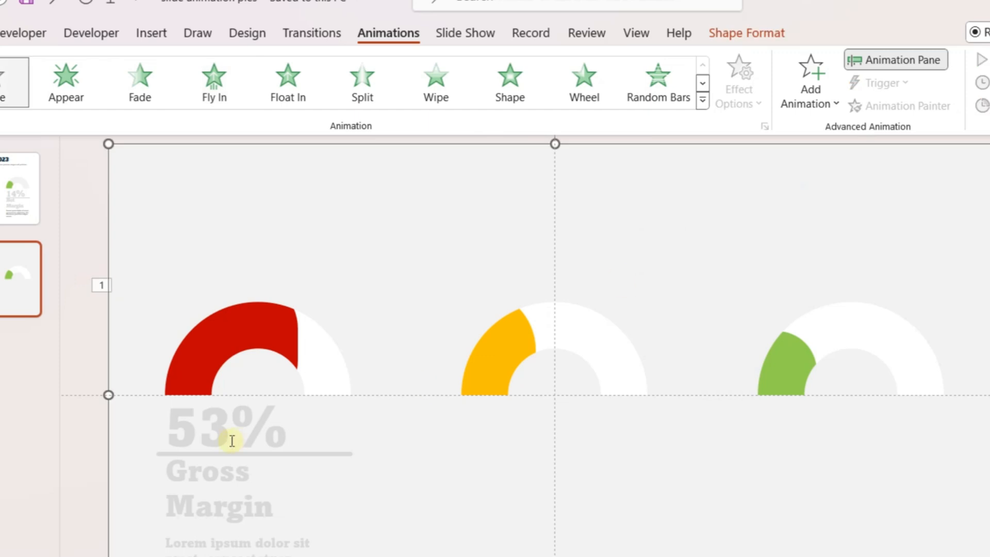
pyautogui.click(155, 439)
pyautogui.click(231, 380)
pyautogui.click(195, 435)
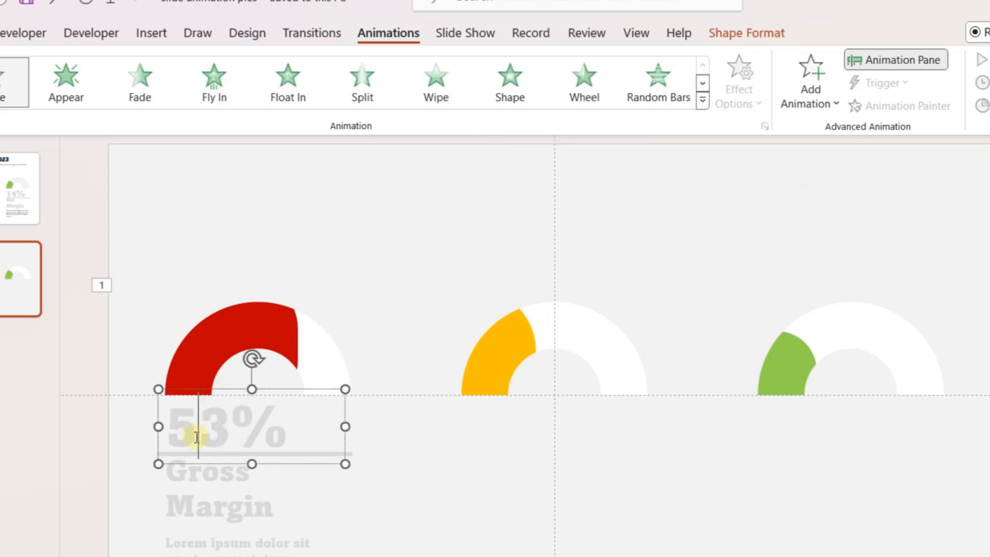
pyautogui.keyDown('shift'); pyautogui.click(188, 493); pyautogui.keyUp('shift')
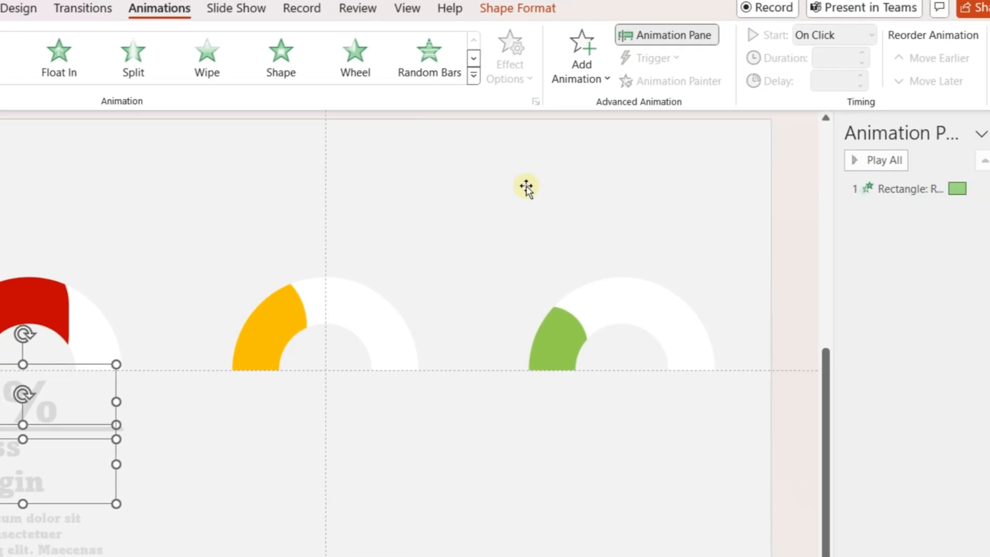
pyautogui.click(810, 103)
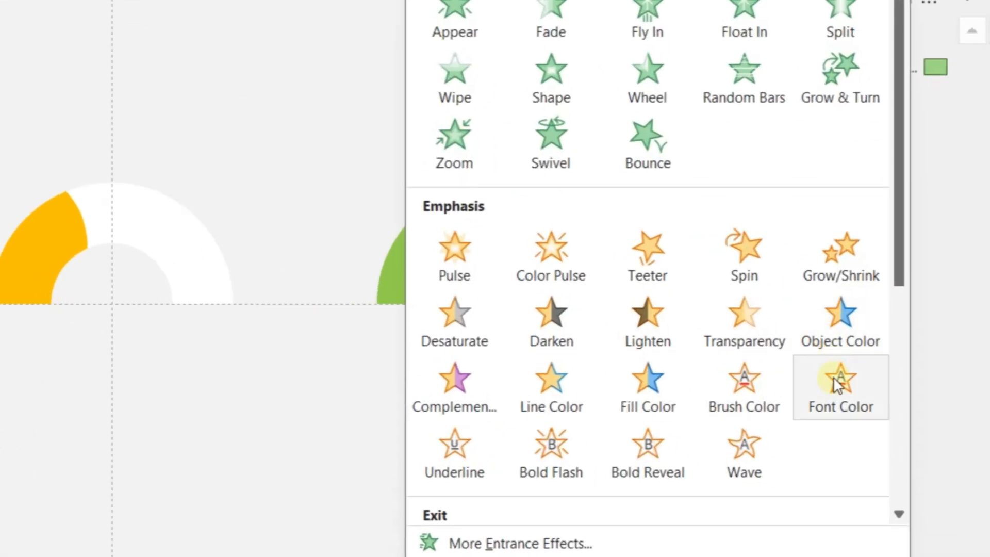
pyautogui.click(864, 428)
# - Set the Font Color animations of both text boxes to dark red and to start With Previous
pyautogui.click(710, 70)
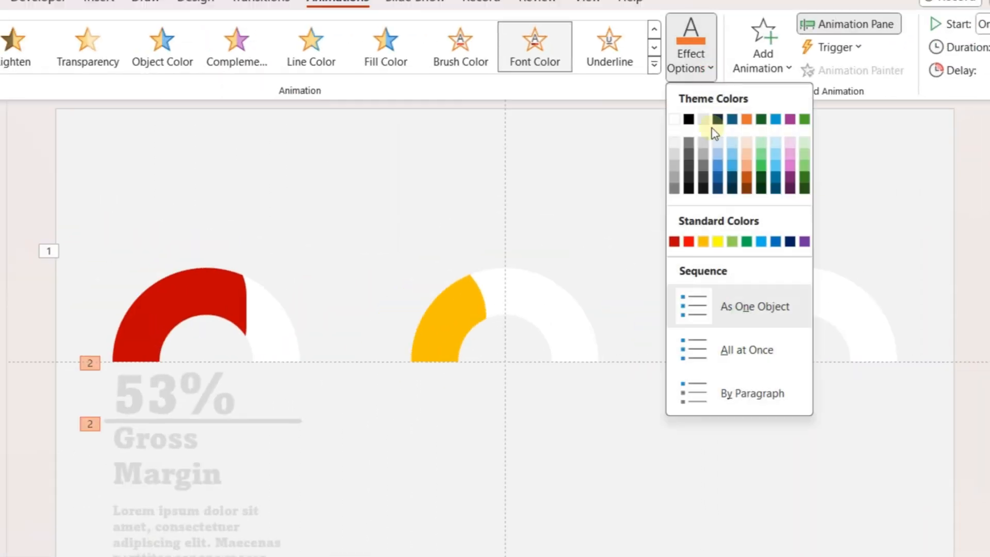
pyautogui.click(674, 242)
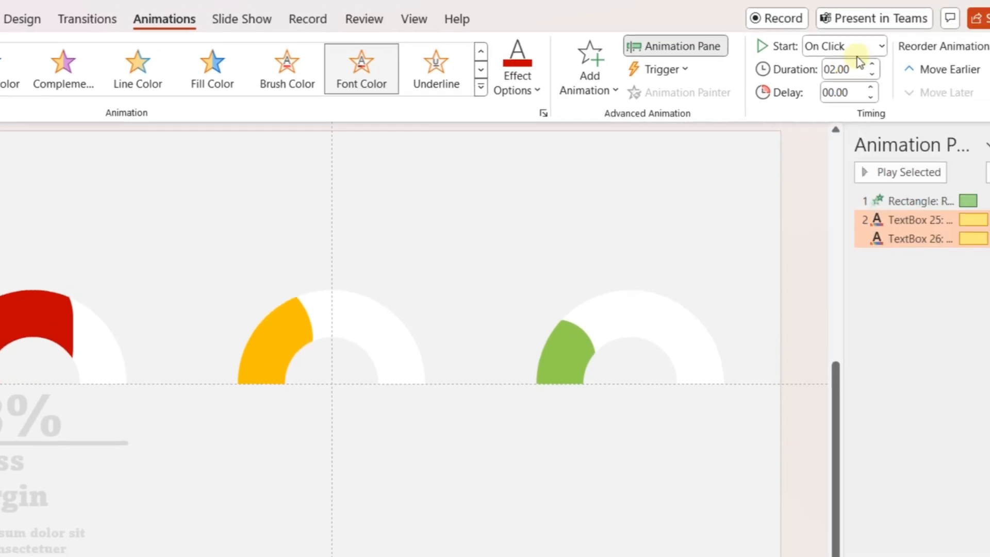
pyautogui.click(867, 50)
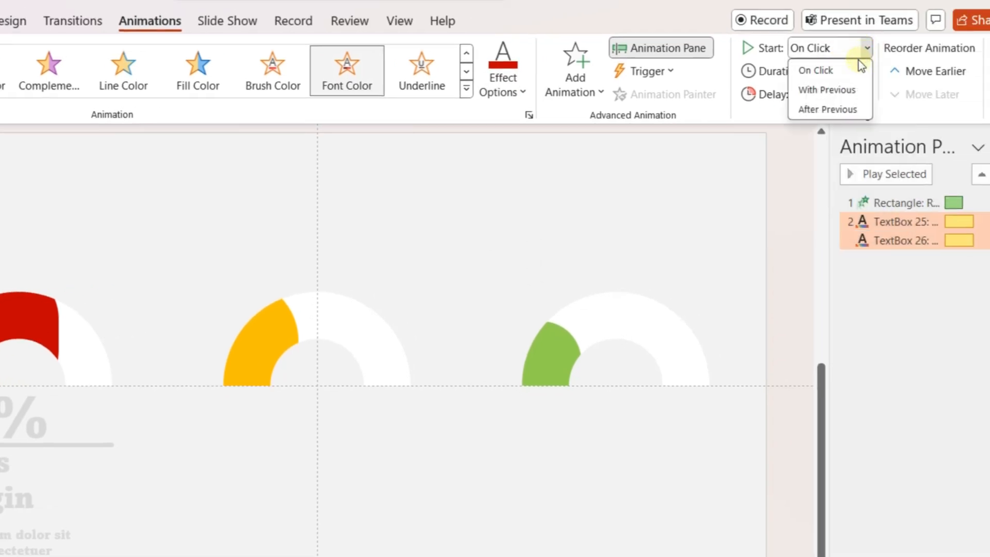
pyautogui.click(824, 89)
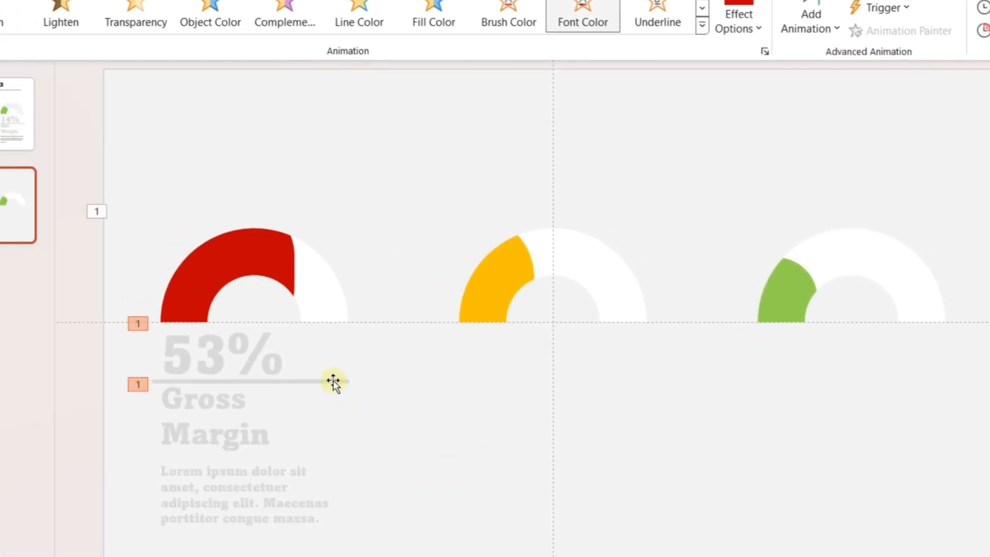
# - Add a dark red Line Color emphasis animation to the divider line and a Fade entrance to the lorem ipsum paragraph
pyautogui.click(302, 391)
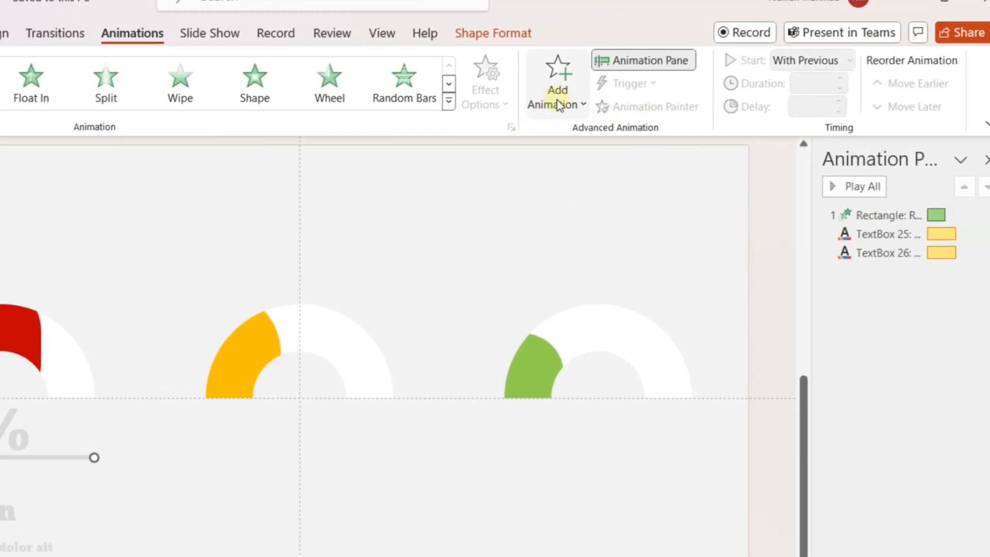
pyautogui.click(558, 106)
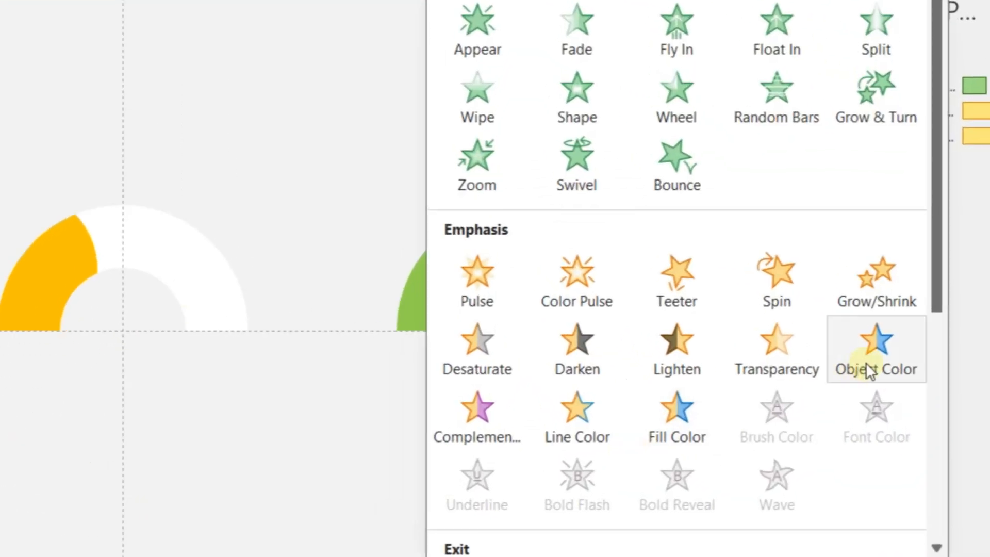
pyautogui.click(588, 441)
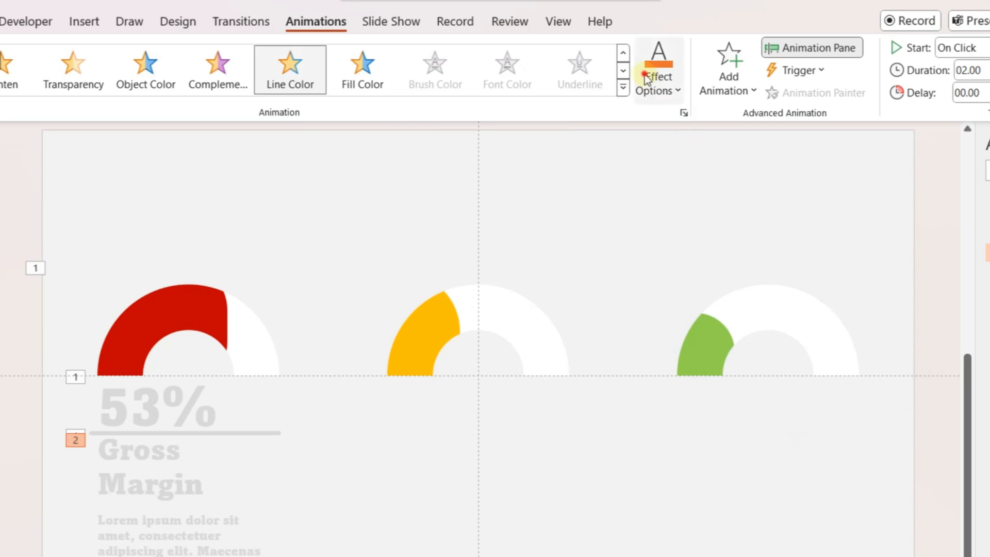
pyautogui.click(646, 77)
pyautogui.click(641, 261)
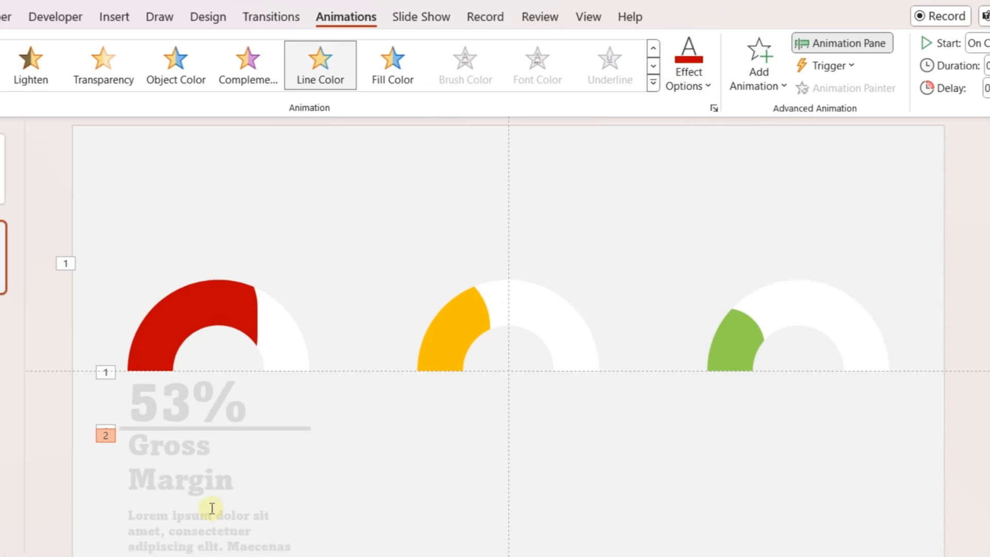
pyautogui.click(202, 515)
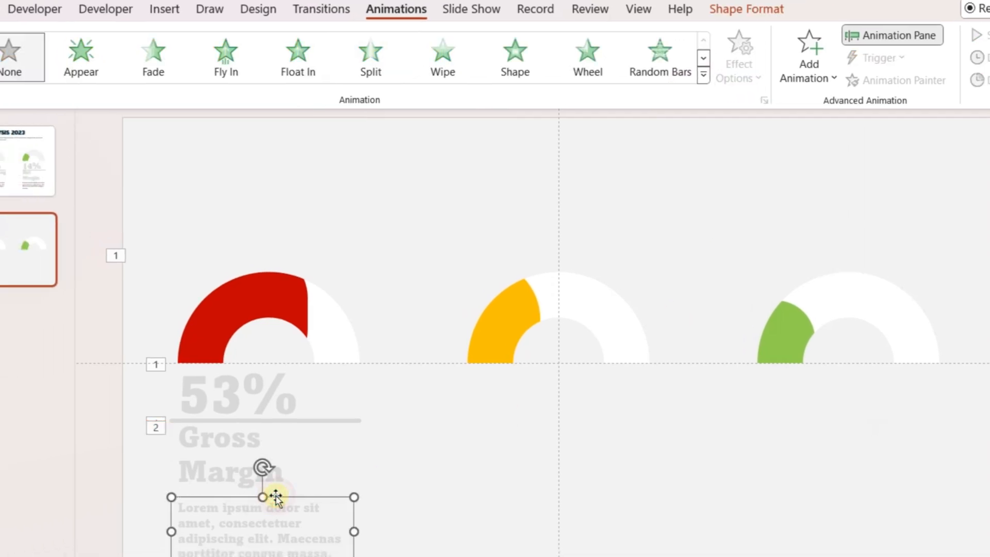
pyautogui.click(156, 64)
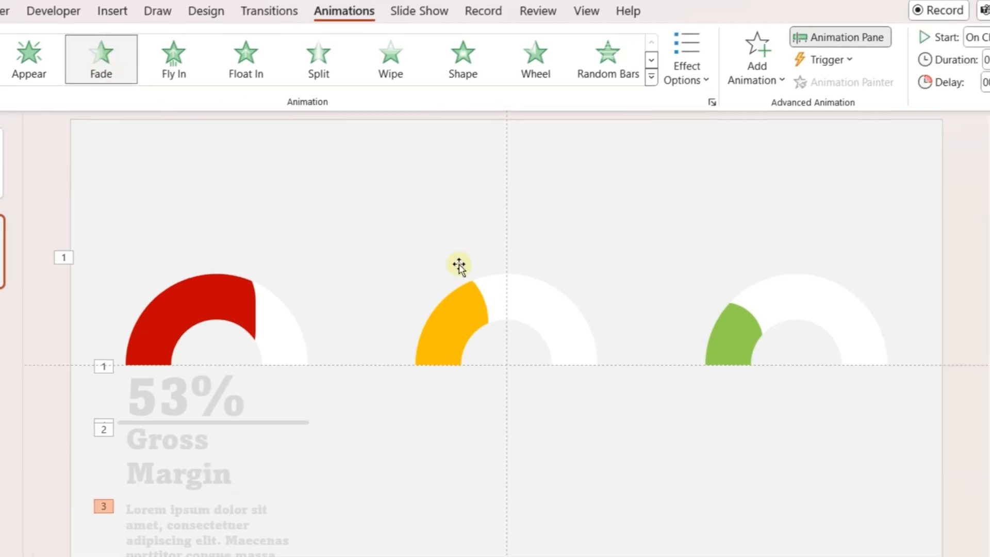
# - Set the divider line's Line Color animation and the paragraph's Fade animation to start With Previous
pyautogui.click(886, 251)
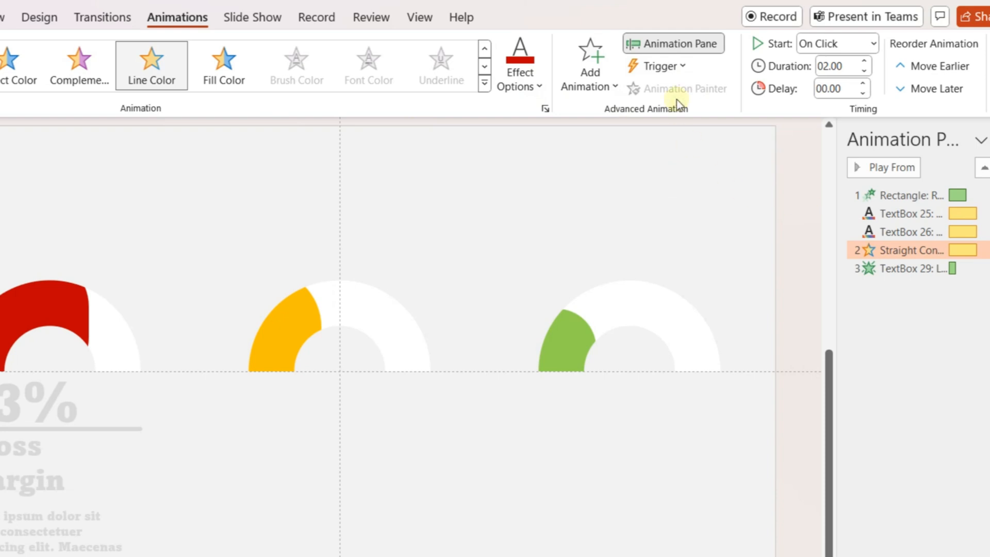
pyautogui.click(876, 41)
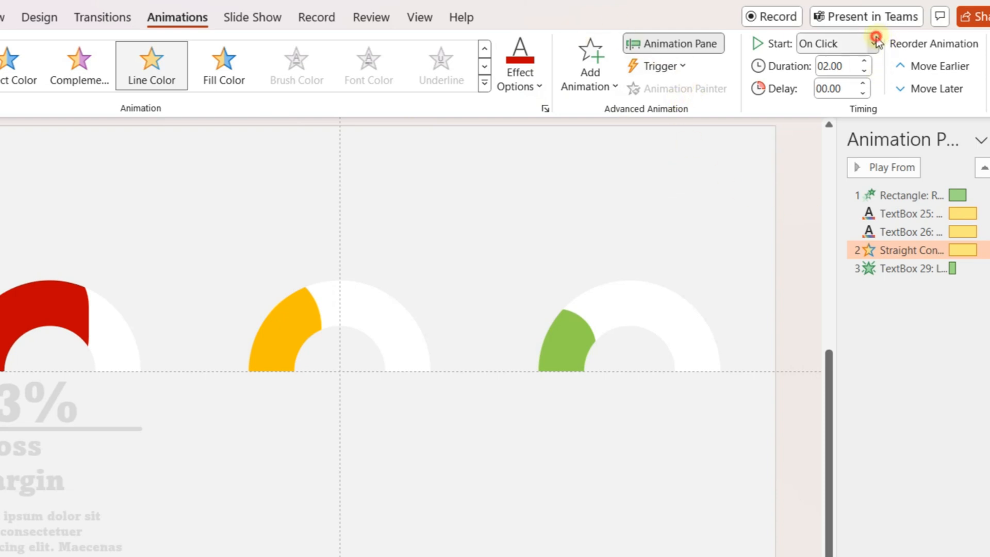
pyautogui.click(847, 82)
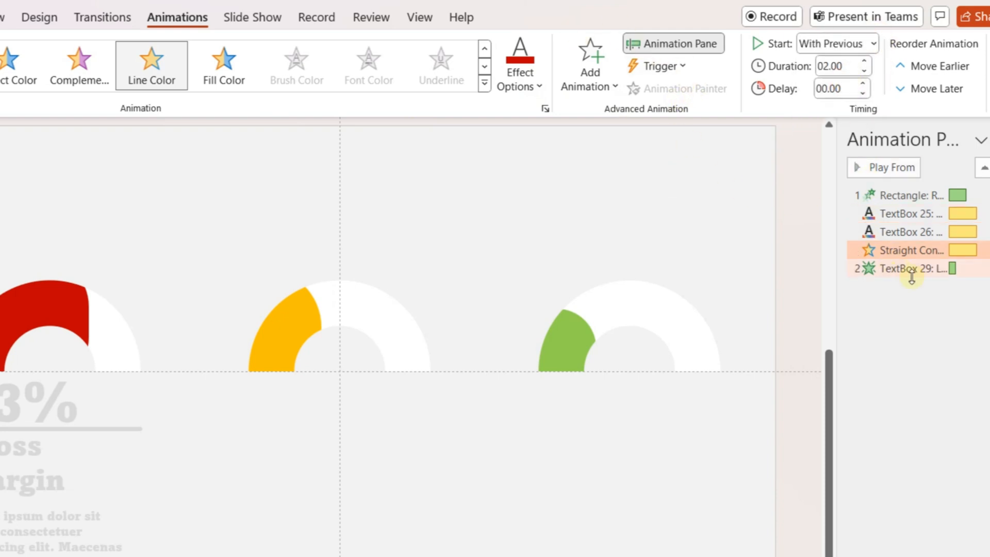
pyautogui.click(926, 271)
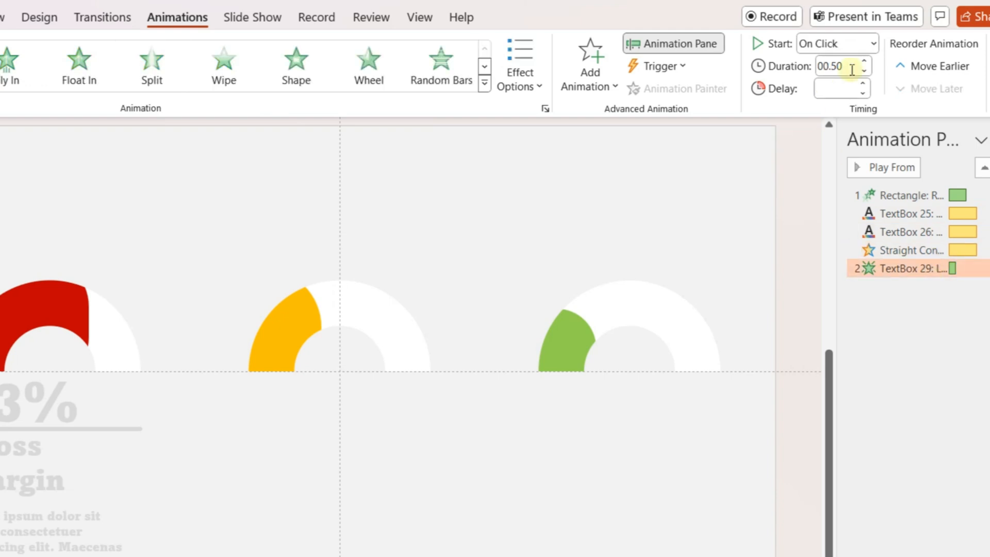
pyautogui.click(865, 45)
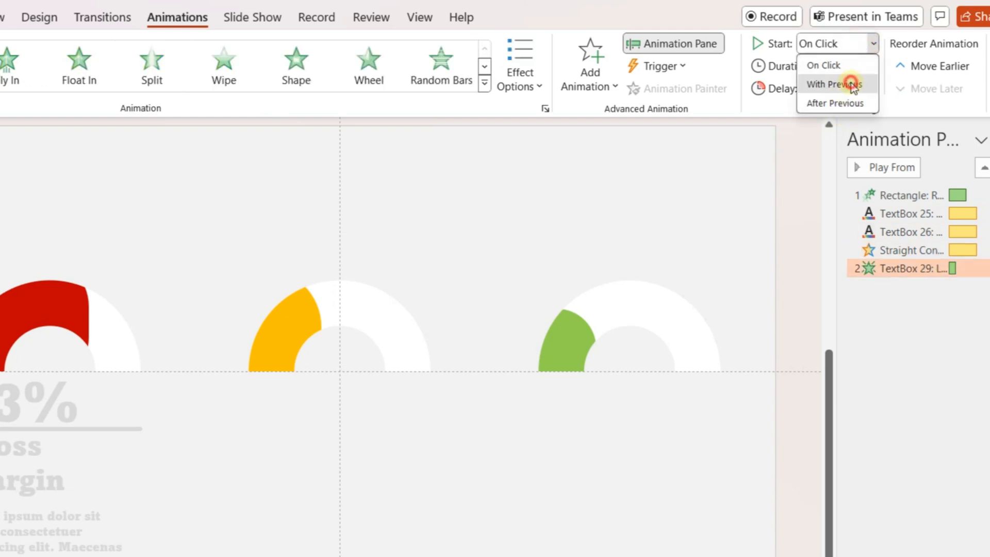
pyautogui.click(849, 83)
# - Set the duration of the first column's percentage, heading, divider line and paragraph animations to 1 second
pyautogui.keyDown('shift'); pyautogui.click(905, 250); pyautogui.keyUp('shift')
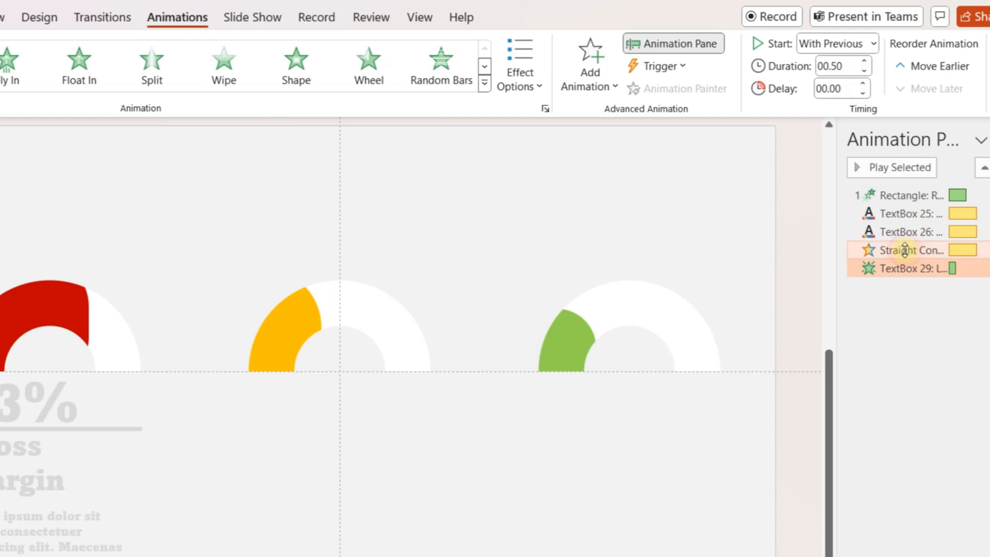
pyautogui.keyDown('shift'); pyautogui.click(909, 213); pyautogui.keyUp('shift')
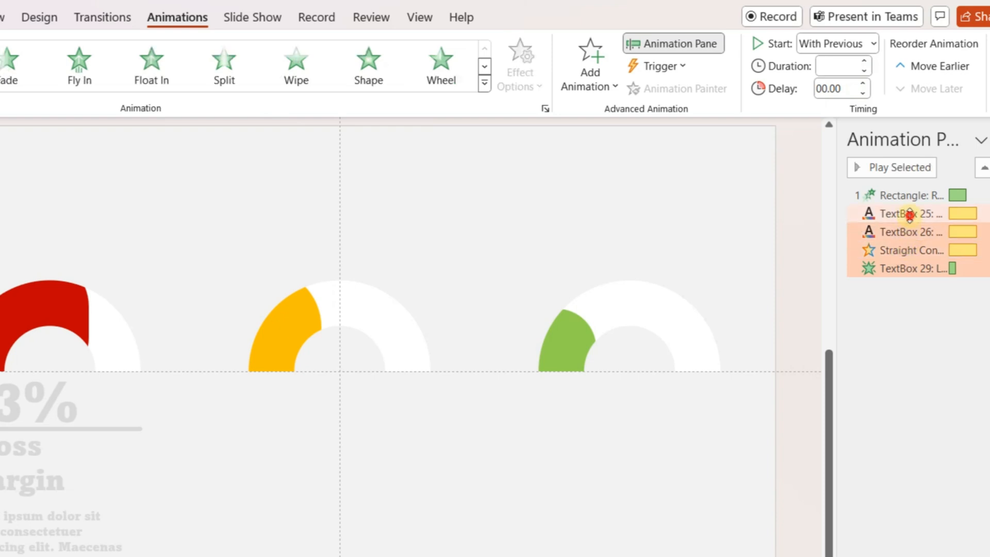
pyautogui.click(831, 66)
pyautogui.write('1')
pyautogui.press('Return')
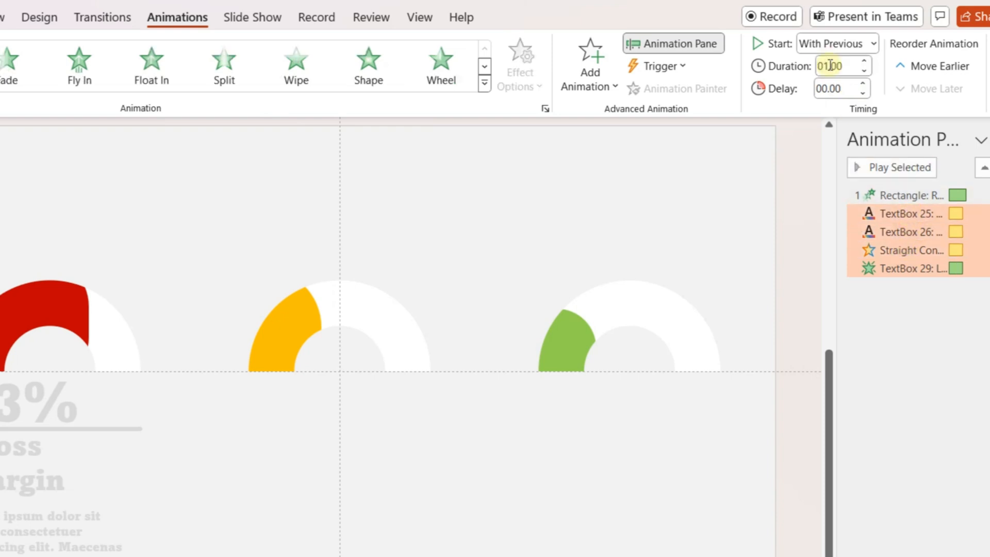
pyautogui.click(225, 473)
pyautogui.click(92, 428)
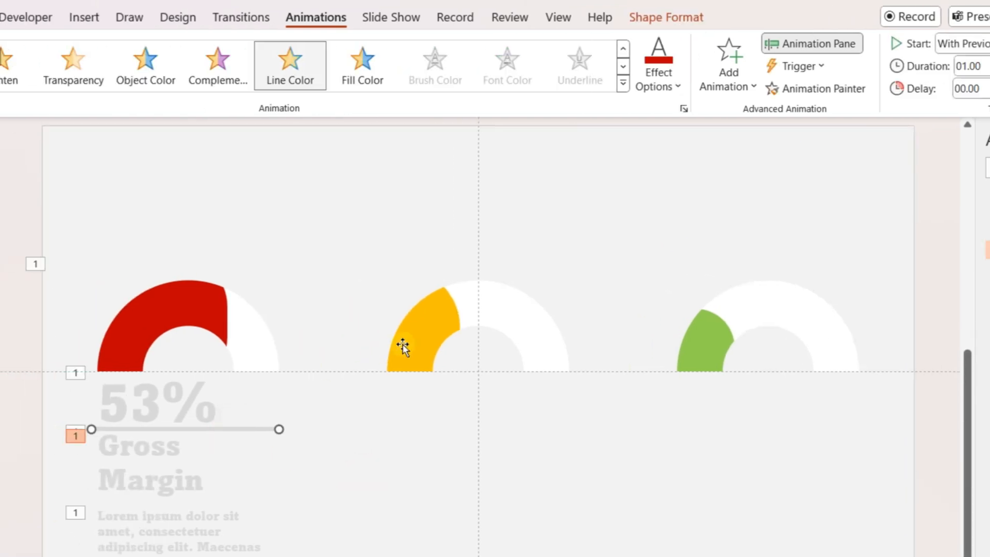
# - Add a Fly In entrance from the bottom to the yellow gauge segment and lengthen its duration to match the red segment's
pyautogui.click(402, 346)
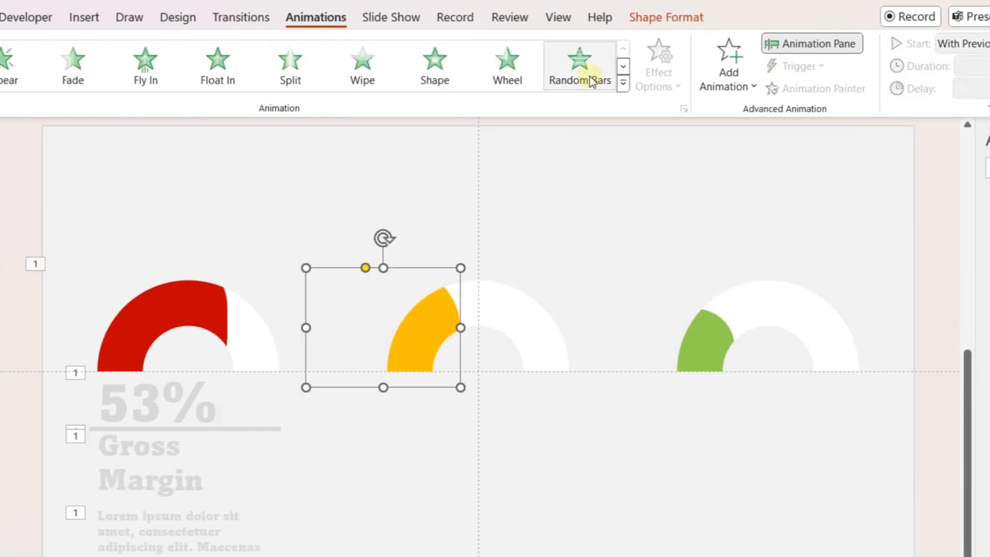
pyautogui.click(725, 82)
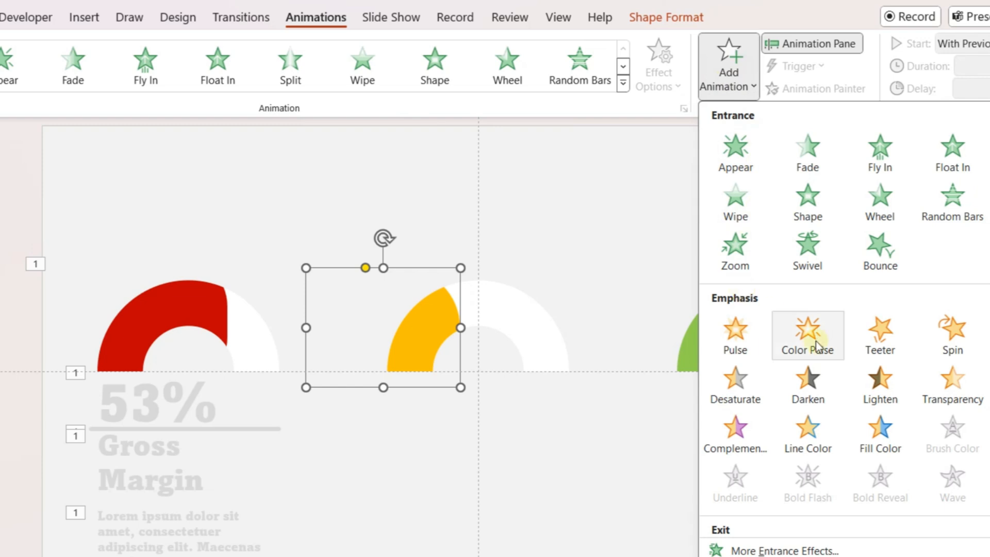
pyautogui.click(886, 134)
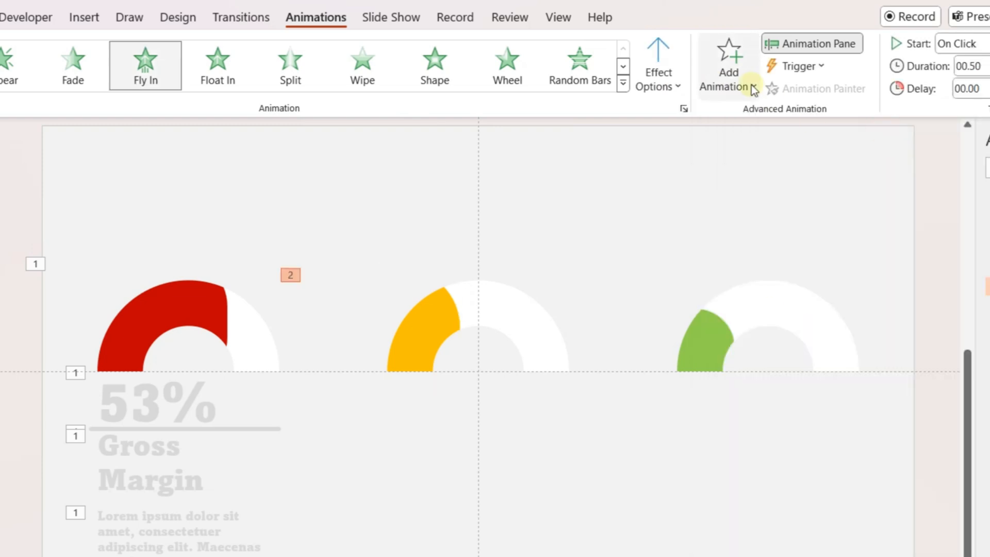
pyautogui.click(673, 84)
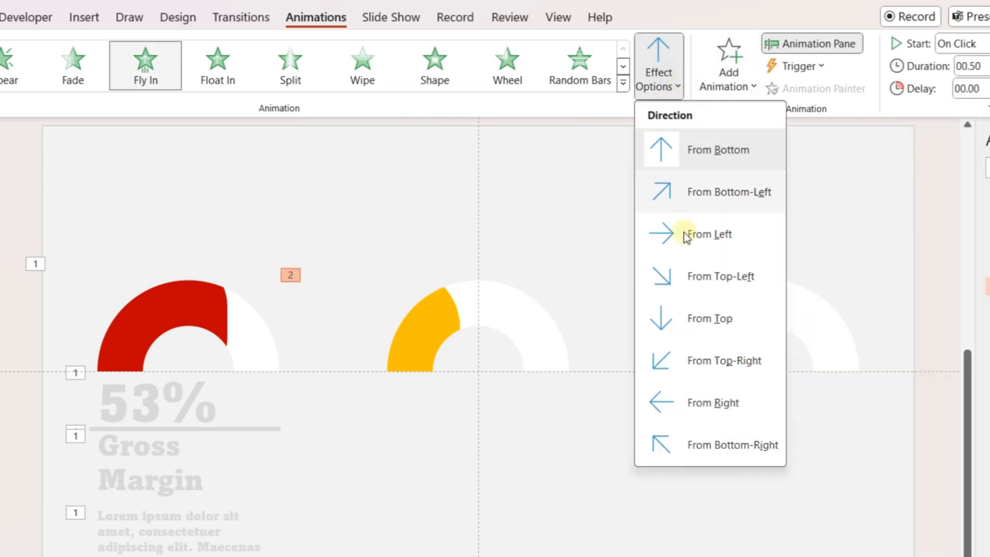
pyautogui.click(855, 201)
pyautogui.click(907, 75)
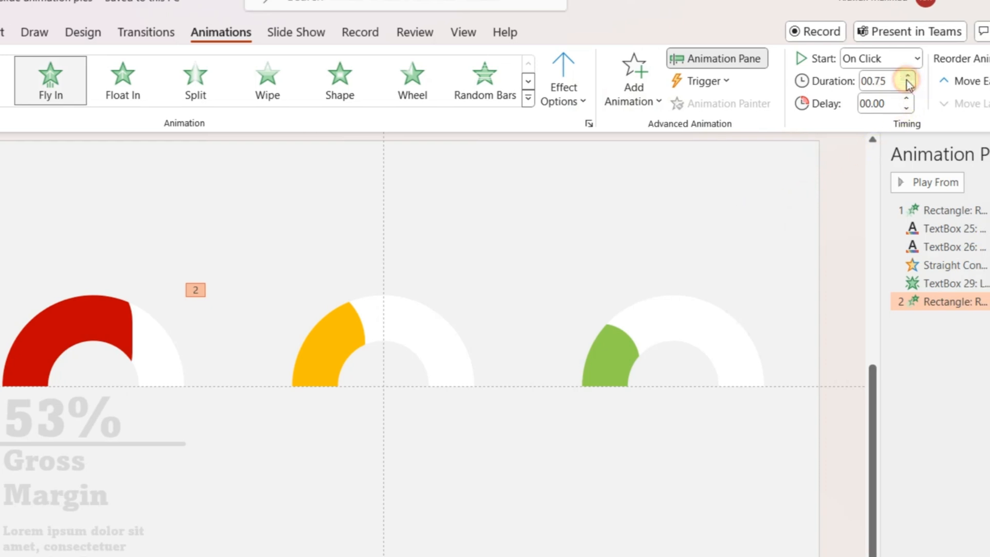
pyautogui.click(907, 76)
pyautogui.click(907, 76)
# - Duplicate the first column's percentage, divider line, heading and paragraph together, aligned horizontally beneath the yellow gauge
pyautogui.click(205, 506)
pyautogui.click(195, 377)
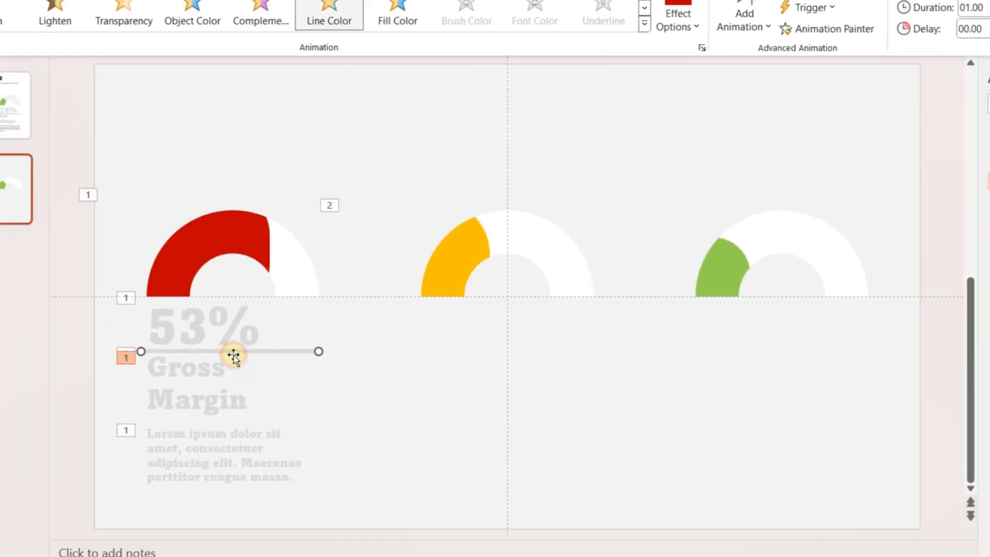
pyautogui.keyDown('shift'); pyautogui.click(178, 362); pyautogui.keyUp('shift')
pyautogui.keyDown('shift'); pyautogui.click(157, 422); pyautogui.keyUp('shift')
pyautogui.keyDown('shift'); pyautogui.click(198, 463); pyautogui.keyUp('shift')
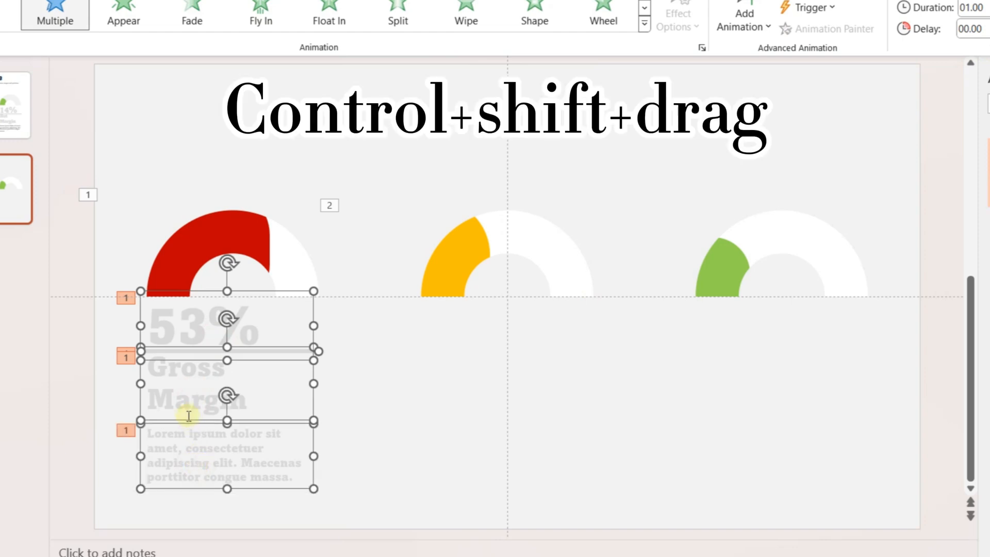
pyautogui.moveTo(186, 420); pyautogui.dragTo(466, 441)
# - Change the copied text under the yellow gauge to 33% and Operating Margin
pyautogui.click(457, 334)
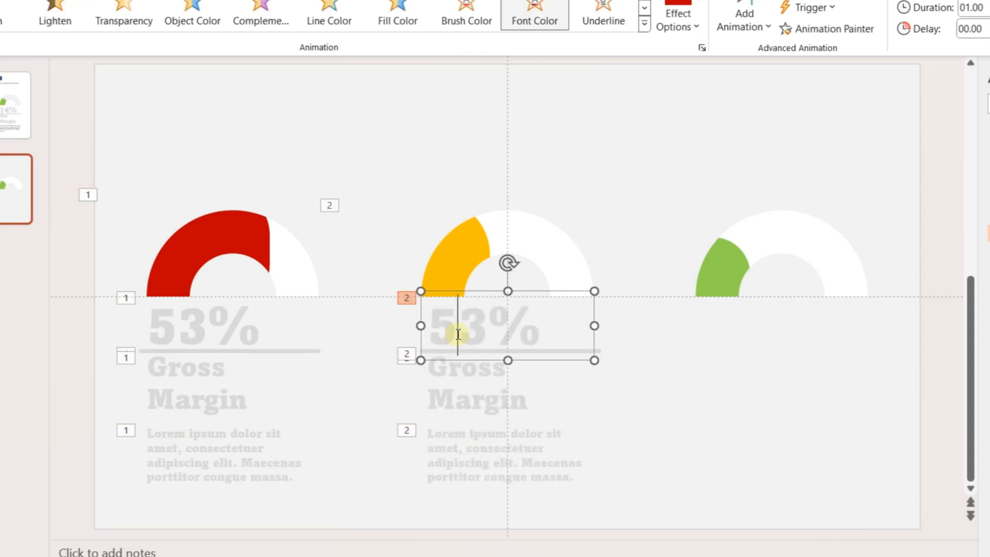
pyautogui.press('BackSpace')
pyautogui.write('3')
pyautogui.click(449, 366)
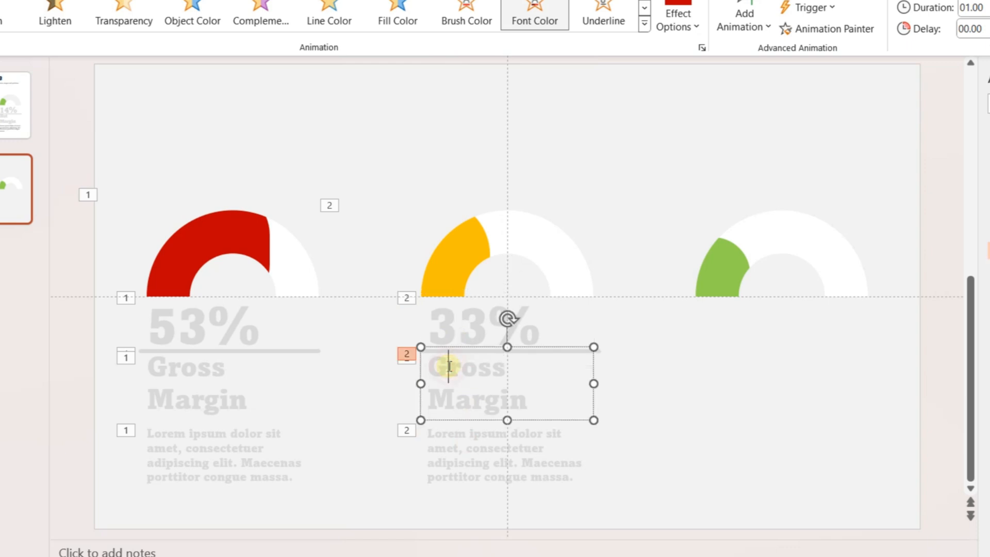
pyautogui.press('BackSpace')
pyautogui.press('BackSpace')
pyautogui.press('BackSpace')
pyautogui.press('BackSpace')
pyautogui.press('BackSpace')
pyautogui.press('BackSpace')
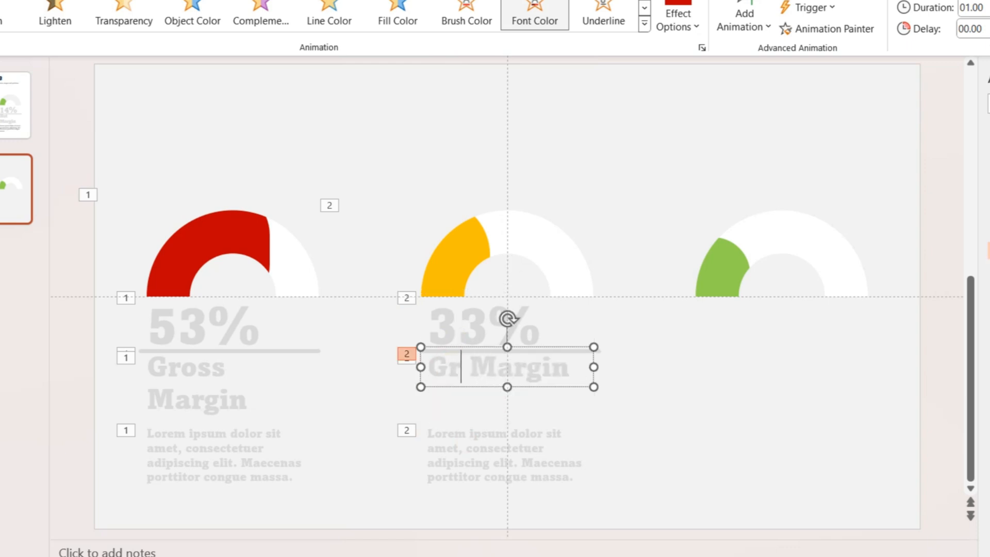
pyautogui.write('Operating')
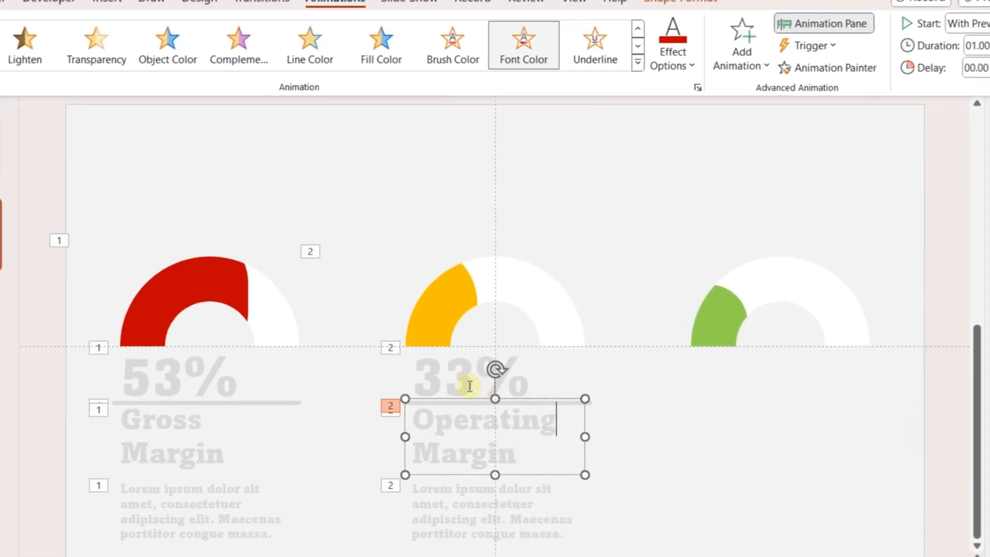
# - Set the Font Color animations of the Operating Margin heading and the 33% text to the standard amber matching the yellow gauge
pyautogui.click(679, 48)
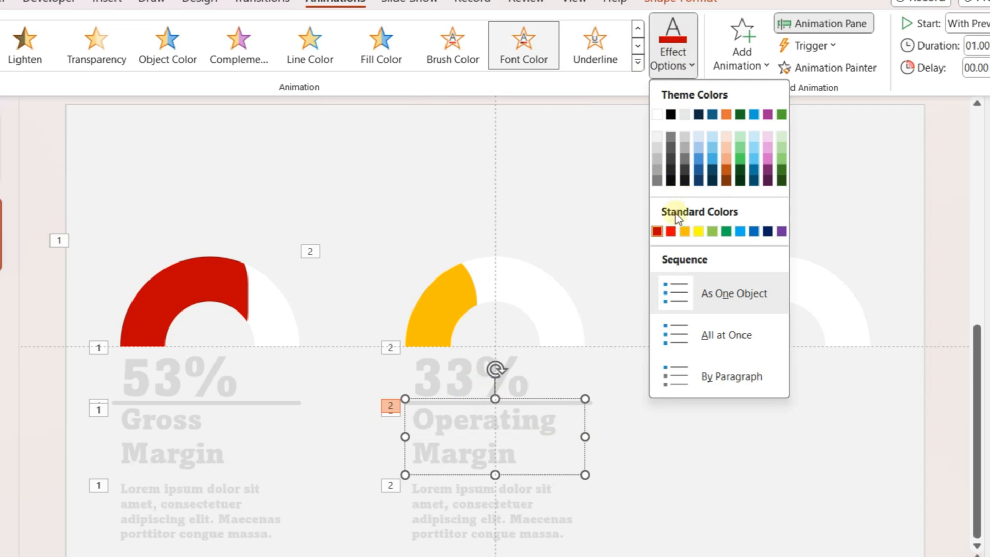
pyautogui.click(685, 231)
pyautogui.click(450, 365)
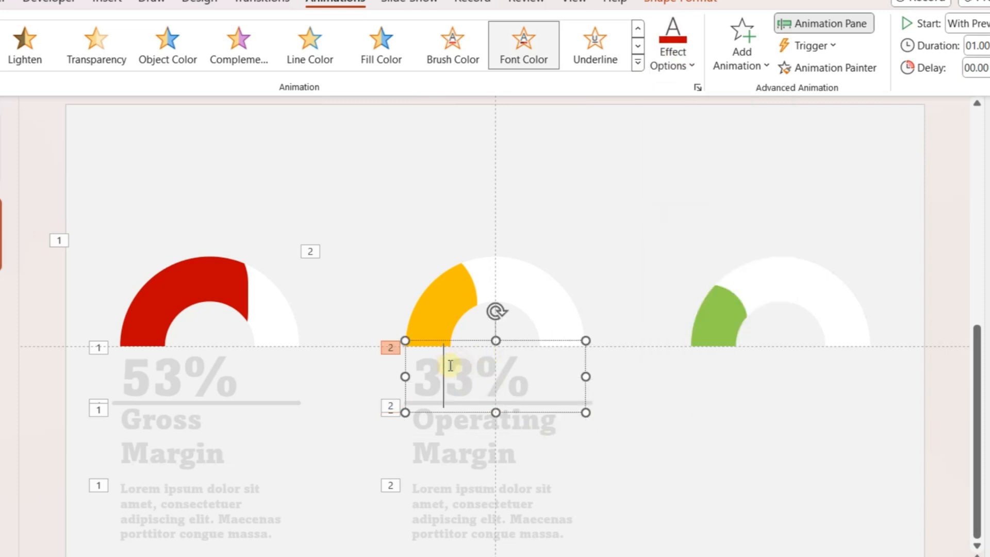
pyautogui.click(678, 65)
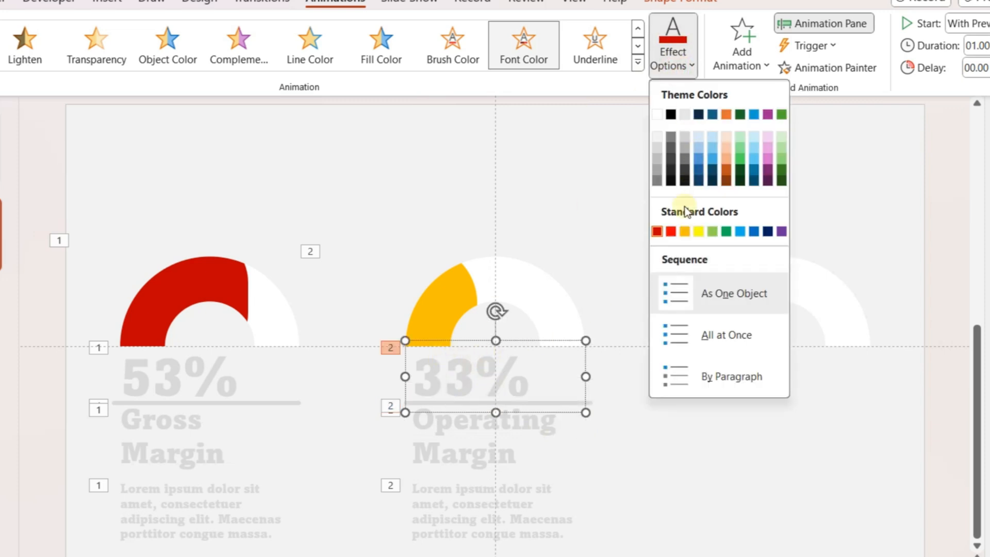
pyautogui.click(685, 231)
# - Set the Line Color animation of the divider line below 33% to the same standard amber
pyautogui.click(596, 419)
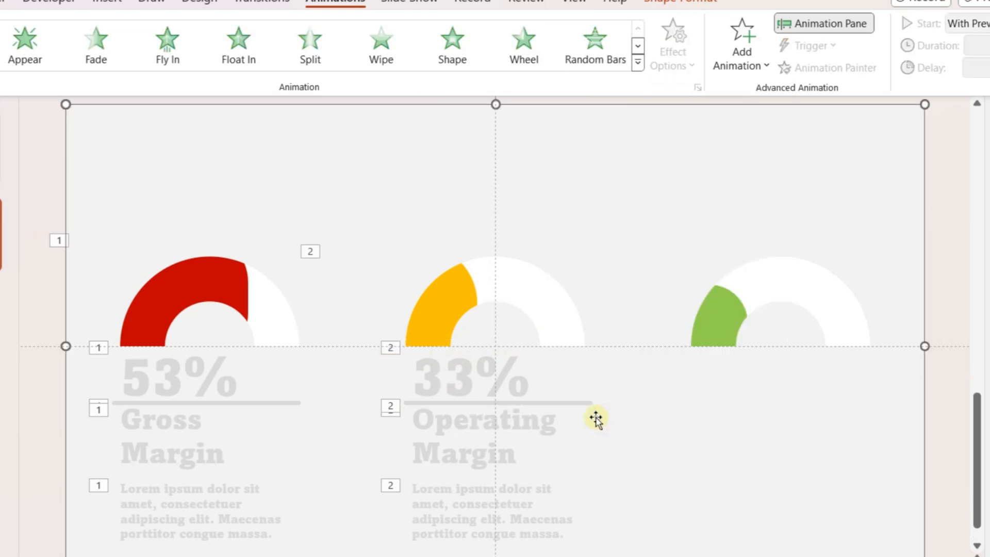
pyautogui.click(588, 403)
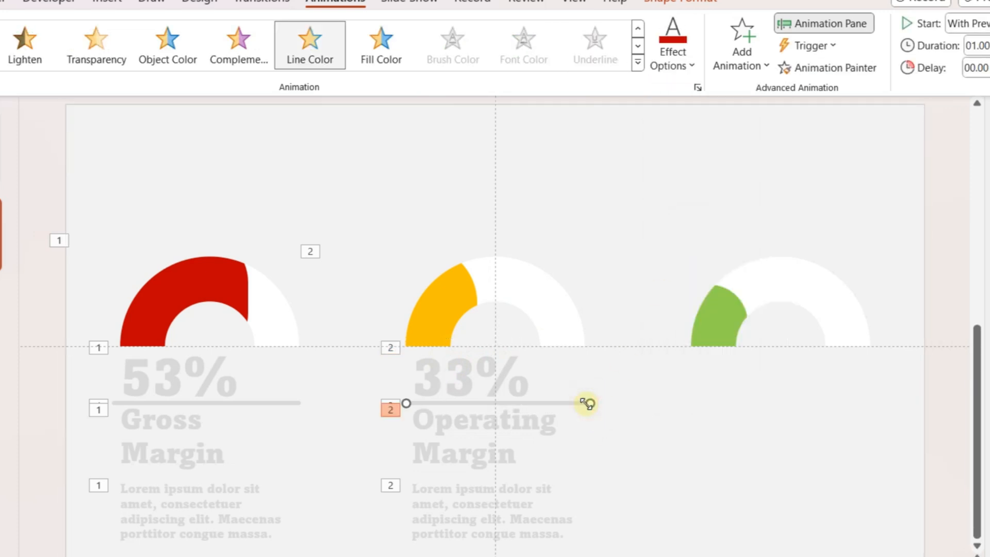
pyautogui.click(673, 68)
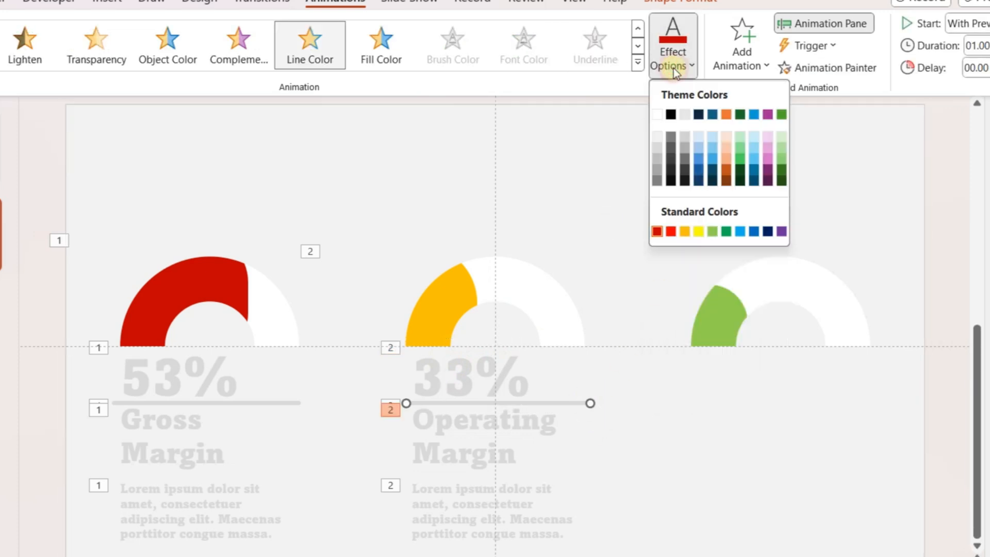
pyautogui.click(683, 232)
# - Add a Fly In entrance to the green gauge segment and lengthen its duration by two increments
pyautogui.click(715, 317)
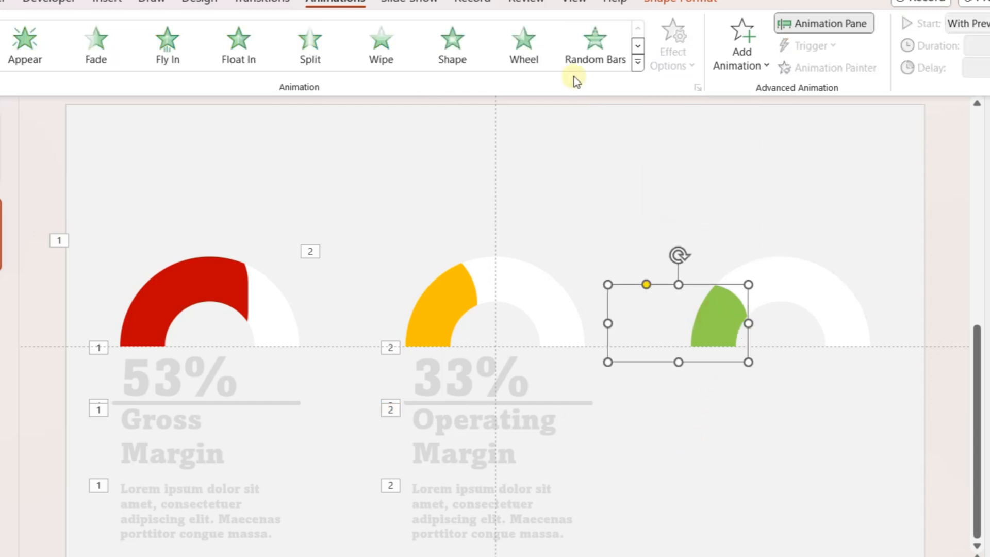
pyautogui.click(736, 64)
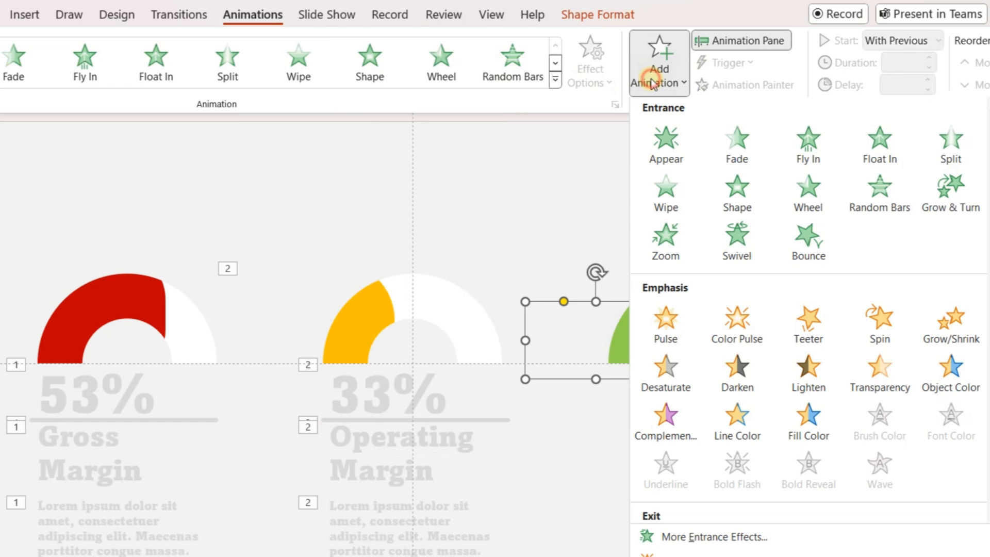
pyautogui.click(808, 155)
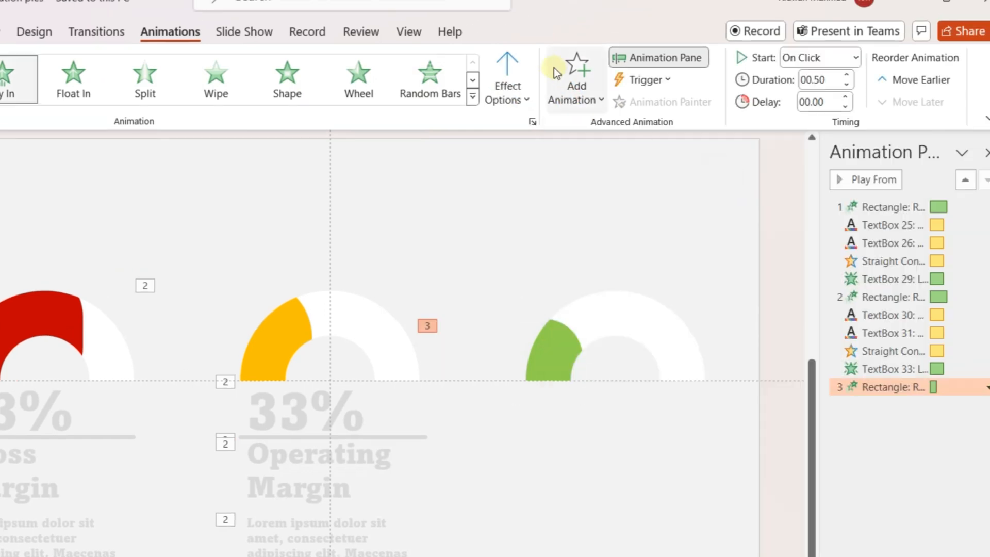
pyautogui.click(846, 75)
pyautogui.click(846, 75)
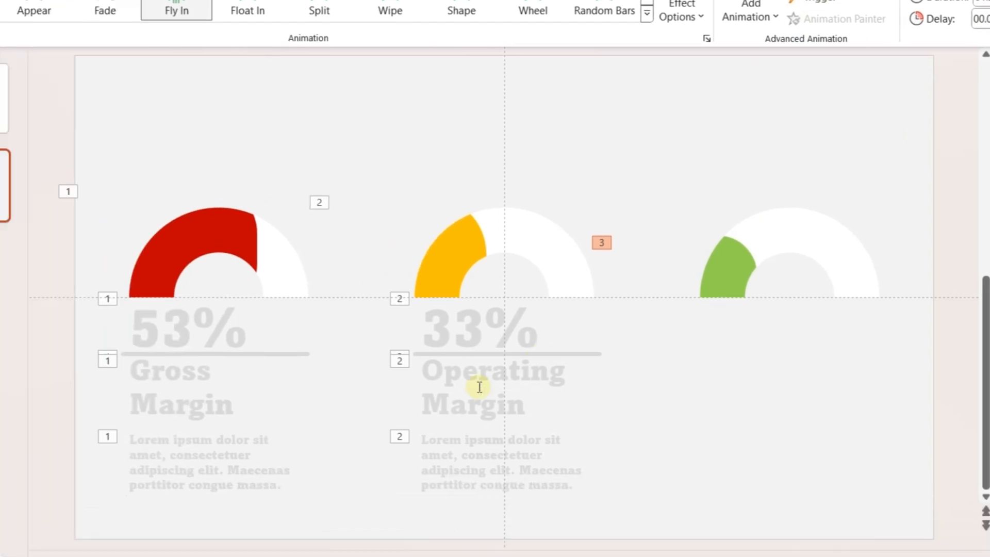
# - Duplicate the second column's percentage, divider line, heading and paragraph together, aligned horizontally beneath the green gauge
pyautogui.click(300, 373)
pyautogui.press('Escape')
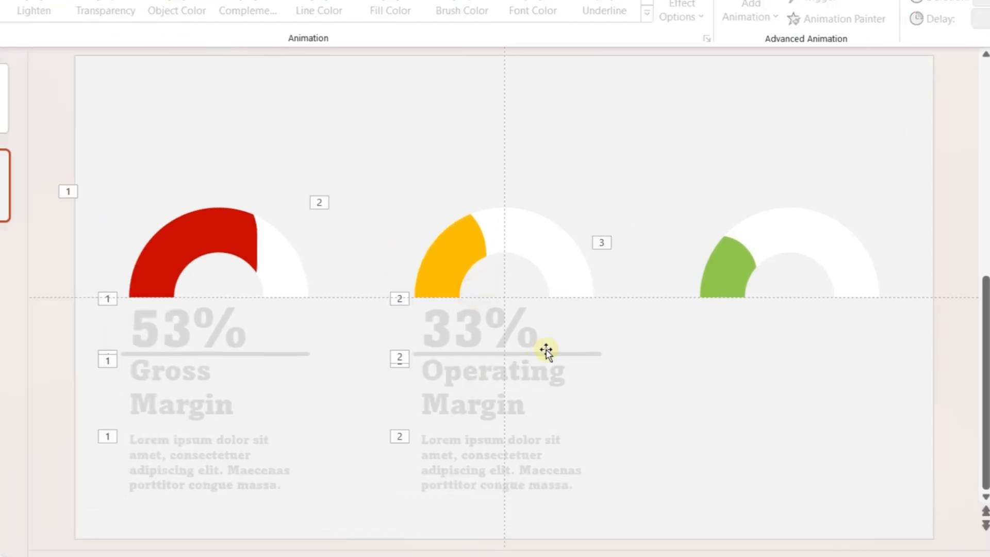
pyautogui.click(564, 355)
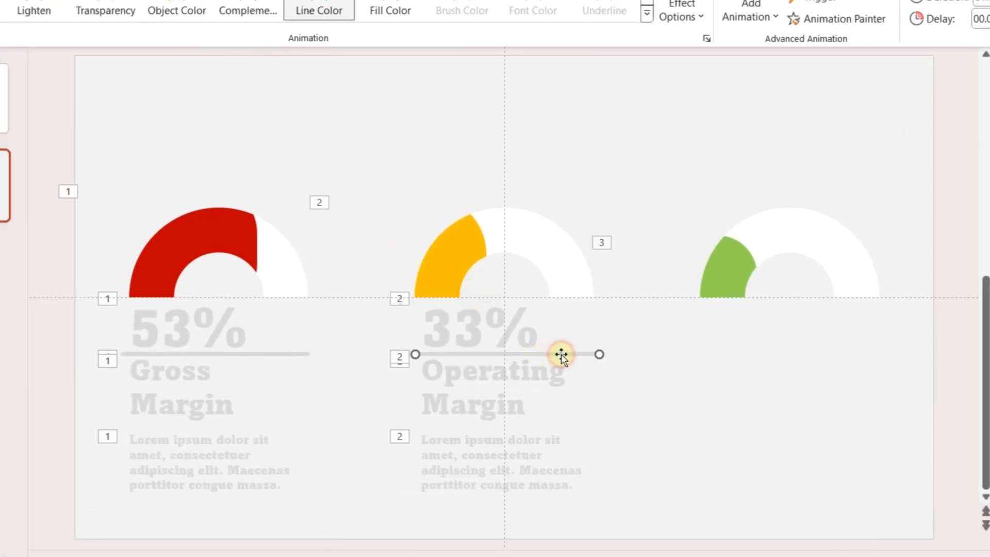
pyautogui.keyDown('shift'); pyautogui.click(470, 329); pyautogui.keyUp('shift')
pyautogui.keyDown('shift'); pyautogui.click(465, 412); pyautogui.keyUp('shift')
pyautogui.keyDown('shift'); pyautogui.click(470, 491); pyautogui.keyUp('shift')
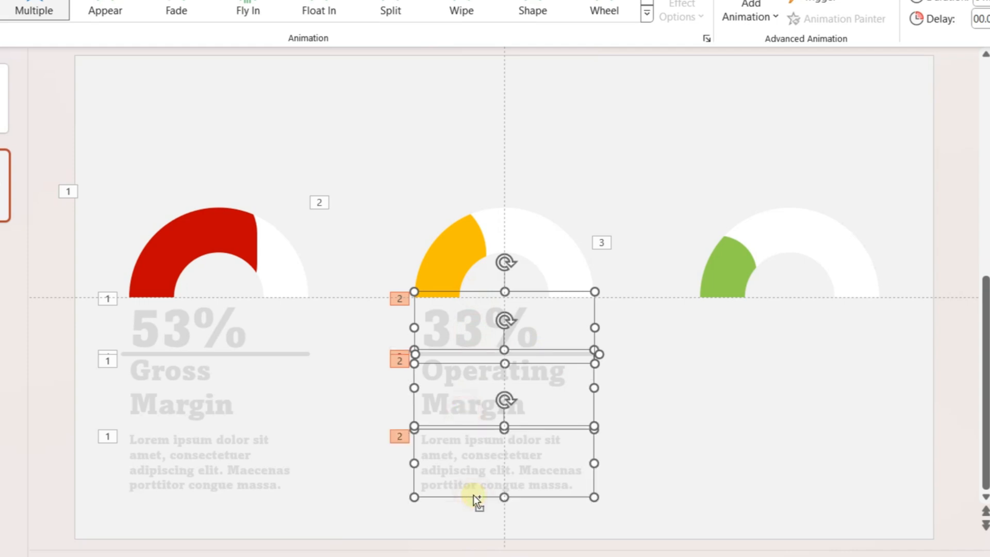
pyautogui.moveTo(471, 493); pyautogui.dragTo(754, 533)
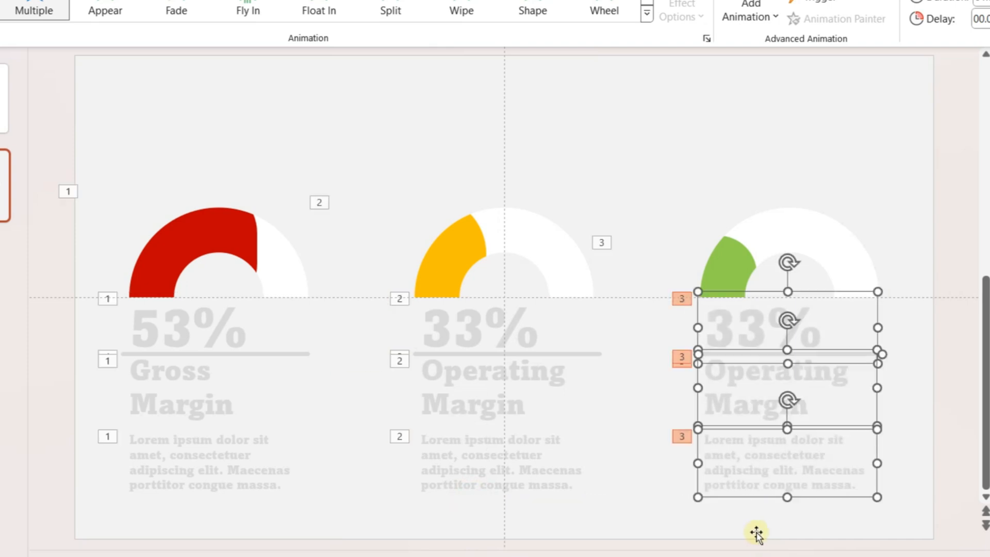
# - Change the copied text under the green gauge to 13% and Net Margin, with Margin on its own line
pyautogui.click(719, 323)
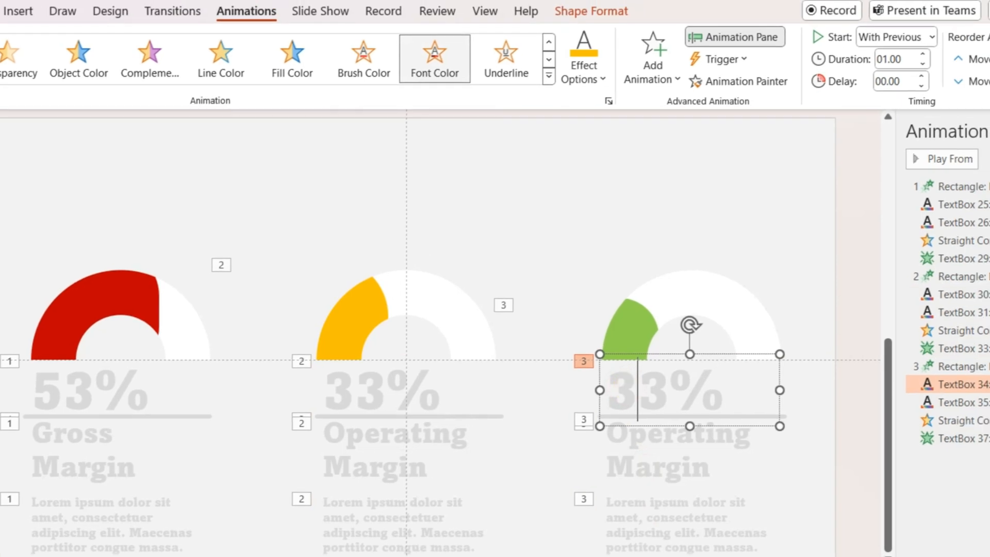
pyautogui.press('BackSpace')
pyautogui.write('1')
pyautogui.moveTo(612, 437); pyautogui.dragTo(753, 437)
pyautogui.write('N')
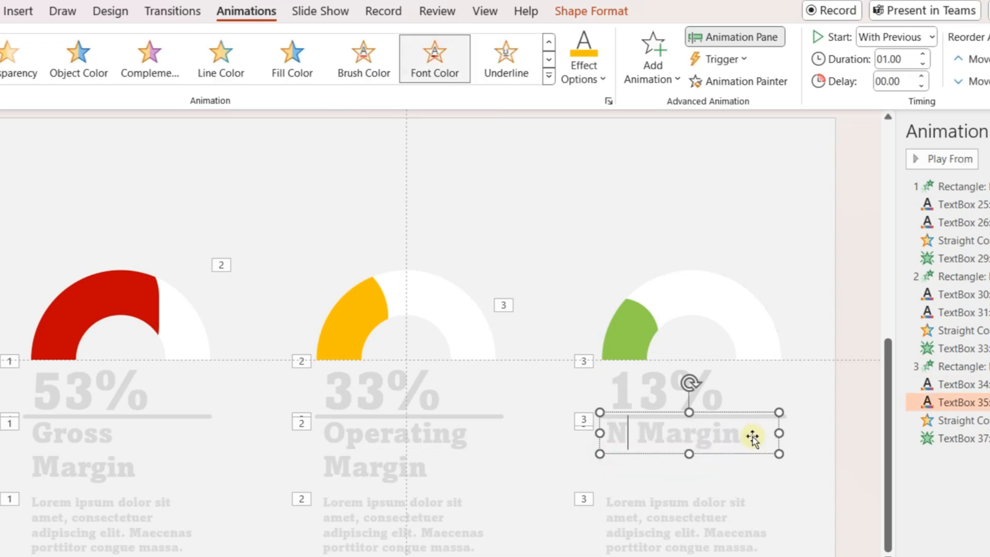
pyautogui.write('Et')
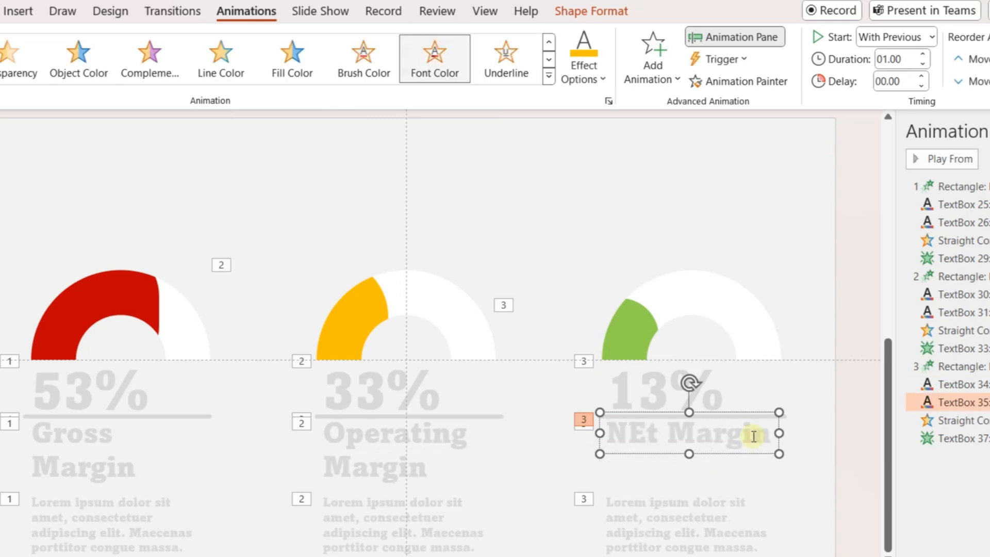
pyautogui.press('BackSpace')
pyautogui.press('BackSpace')
pyautogui.write('et')
pyautogui.press('Return')
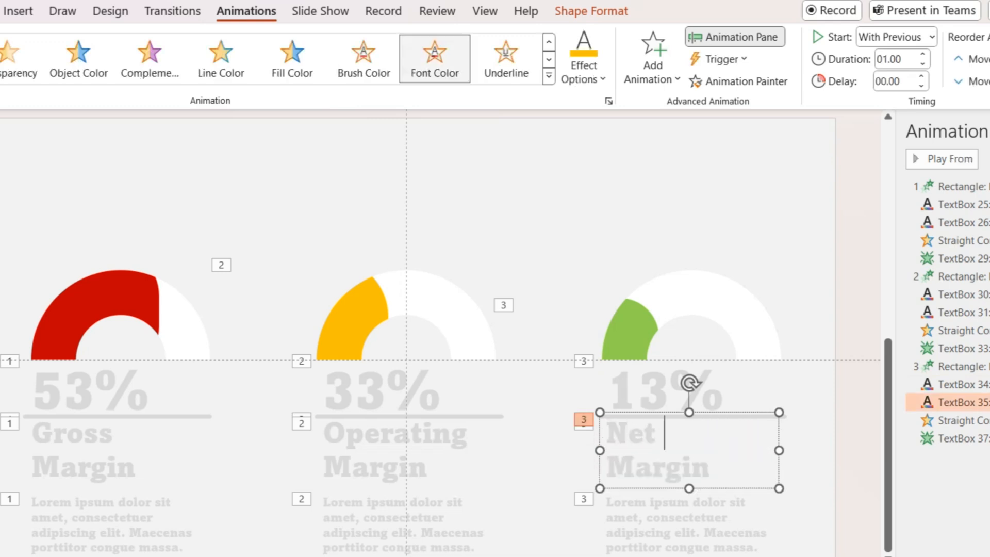
pyautogui.click(861, 444)
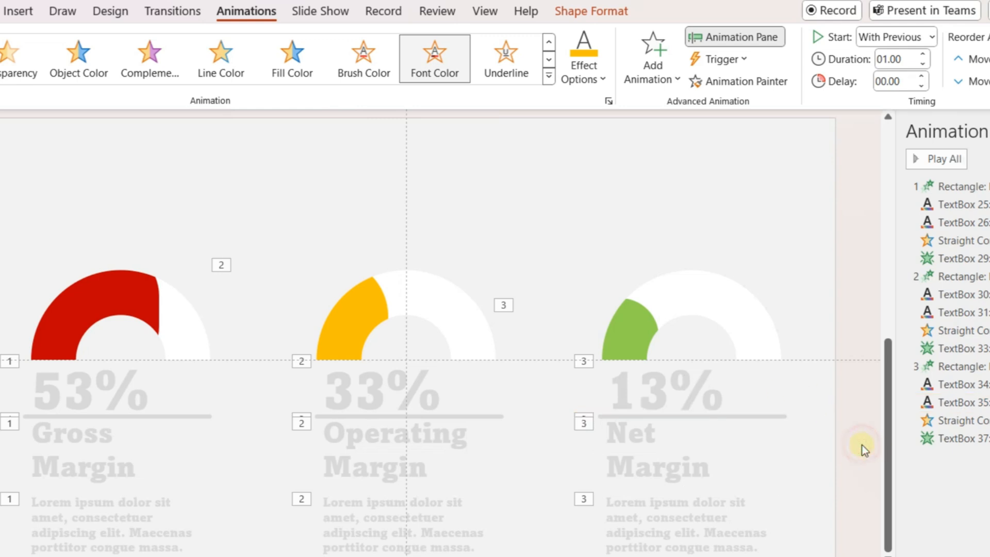
# - Set the Font Color animations of the 13% percentage and the Net Margin heading to the standard light green
pyautogui.click(664, 391)
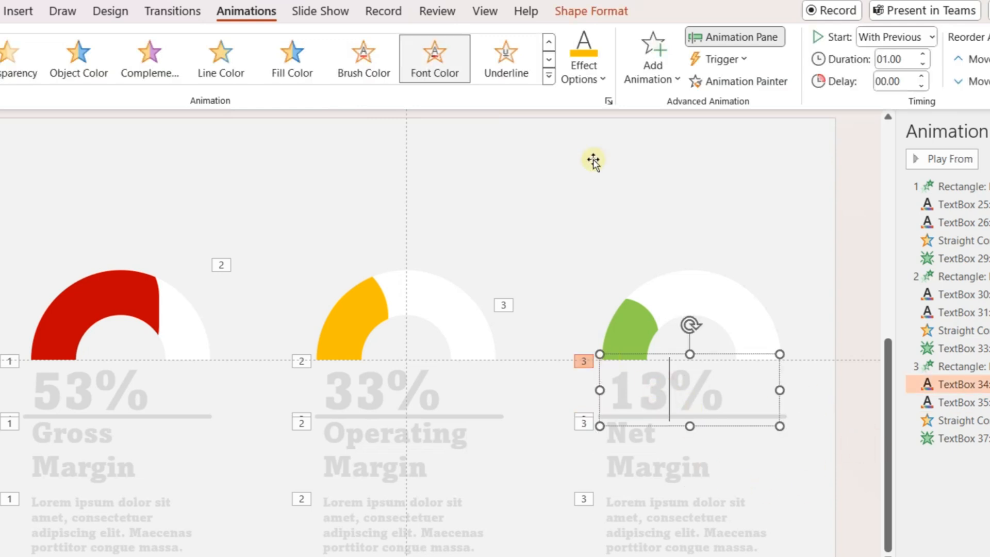
pyautogui.click(582, 72)
pyautogui.click(623, 245)
pyautogui.click(625, 452)
pyautogui.click(584, 72)
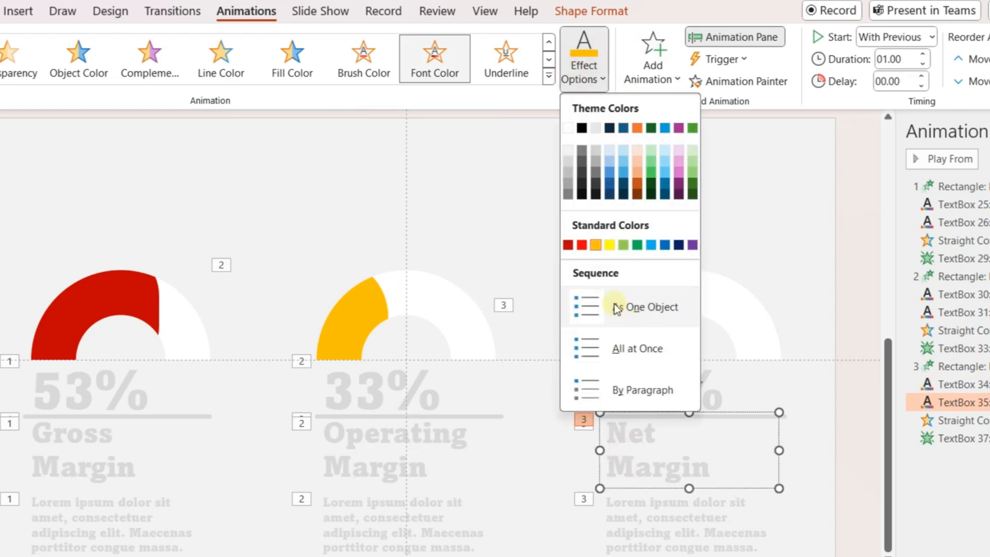
pyautogui.click(625, 245)
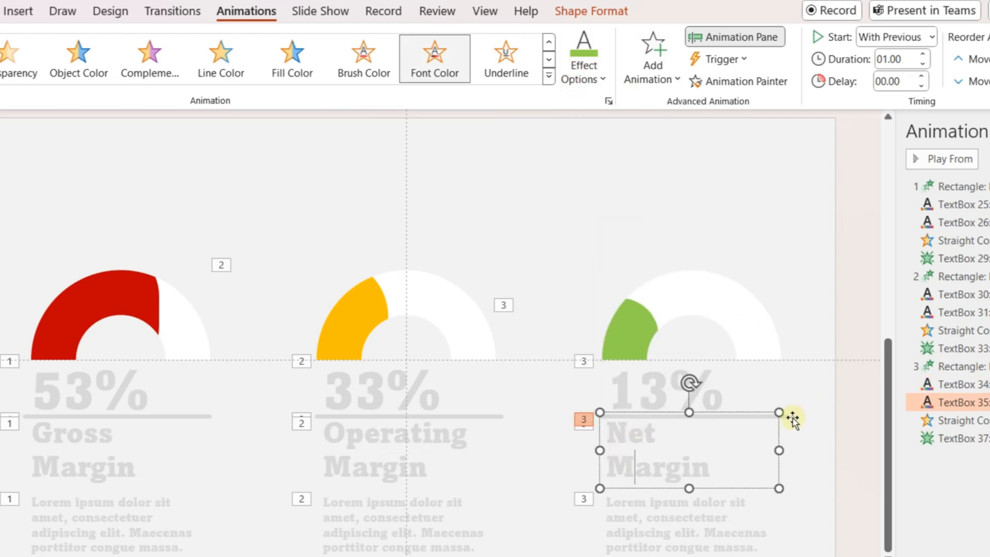
# - Set the Line Color animation of the divider line below 13% to the same standard light green
pyautogui.click(781, 416)
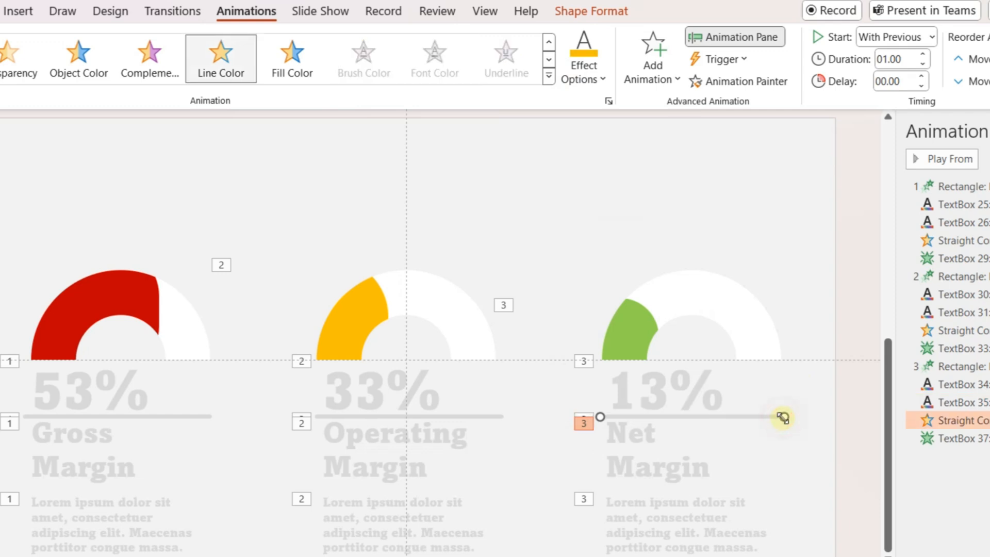
pyautogui.click(589, 77)
pyautogui.click(623, 248)
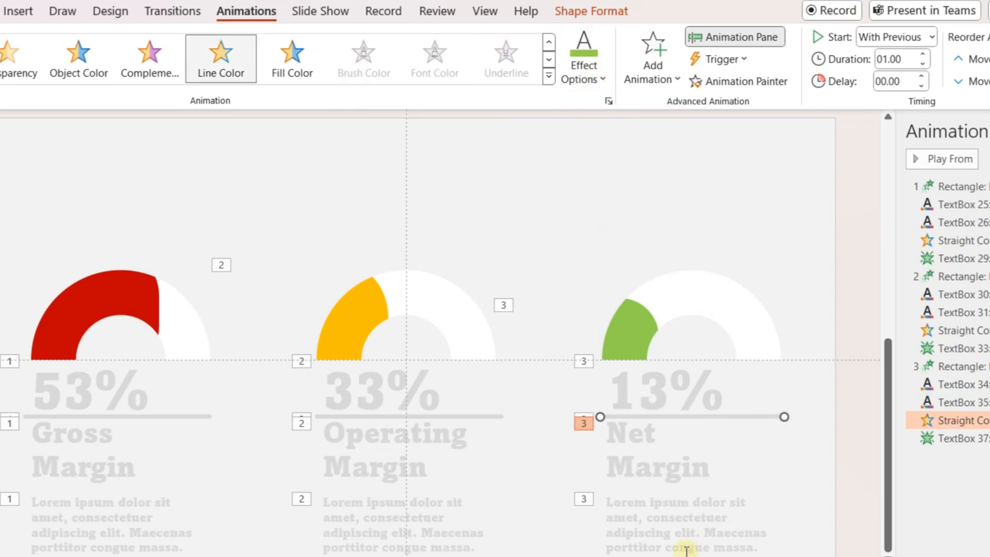
# - Give the red gauge segment's Fly In animation the maximum smooth end
pyautogui.click(683, 515)
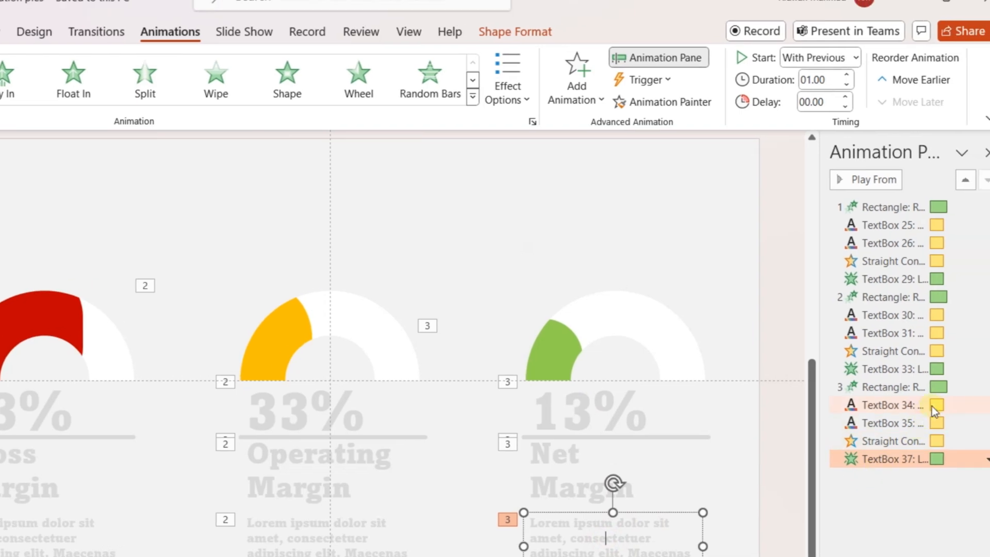
pyautogui.click(935, 207)
pyautogui.rightClick(935, 207)
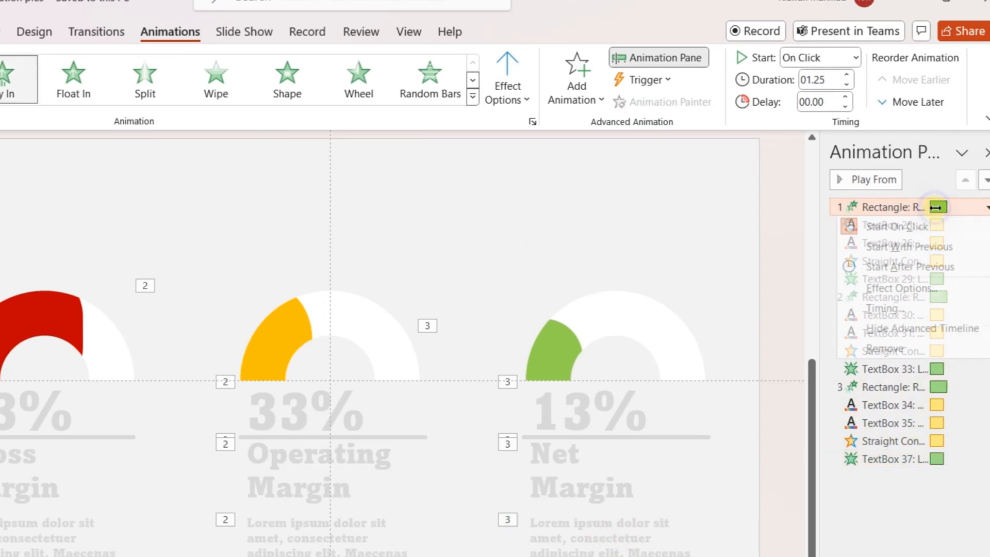
pyautogui.click(902, 287)
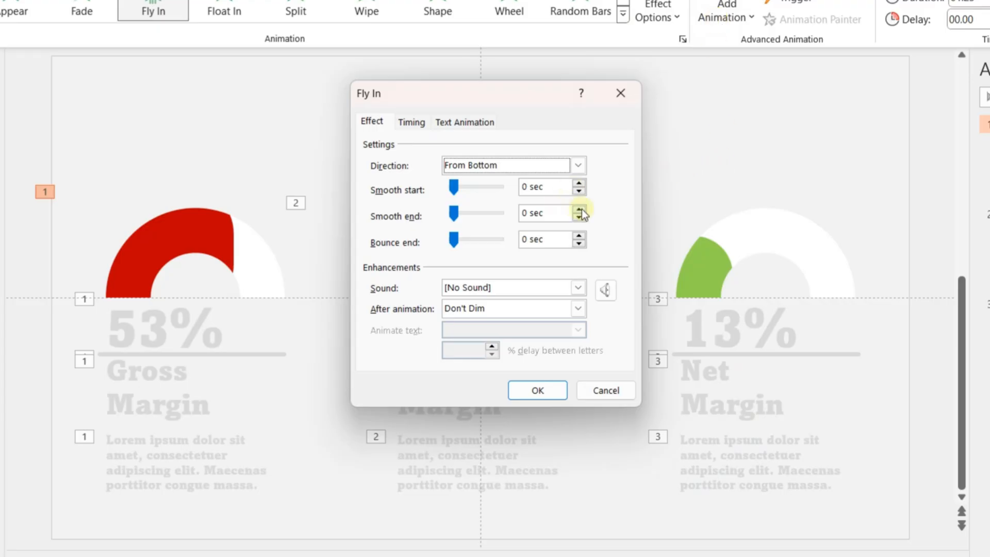
pyautogui.click(579, 210)
pyautogui.moveTo(453, 213); pyautogui.dragTo(552, 230)
pyautogui.click(542, 394)
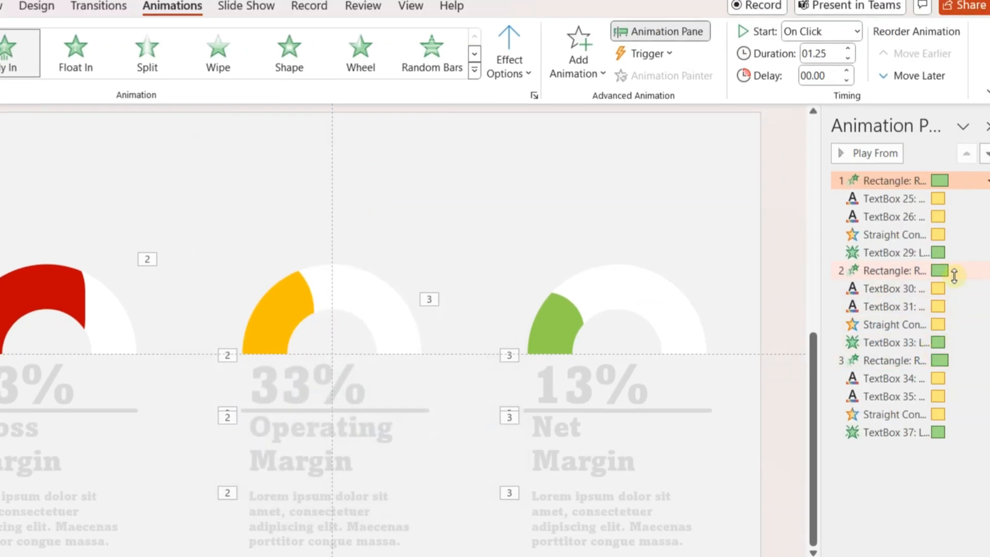
# - Give the amber gauge segment's Fly In animation the maximum smooth end
pyautogui.click(954, 275)
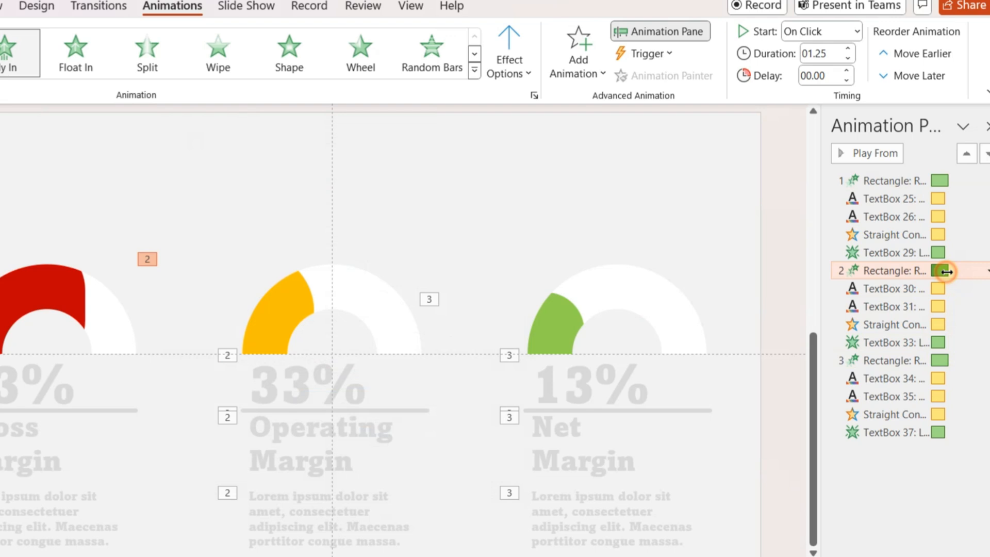
pyautogui.rightClick(857, 271)
pyautogui.click(880, 349)
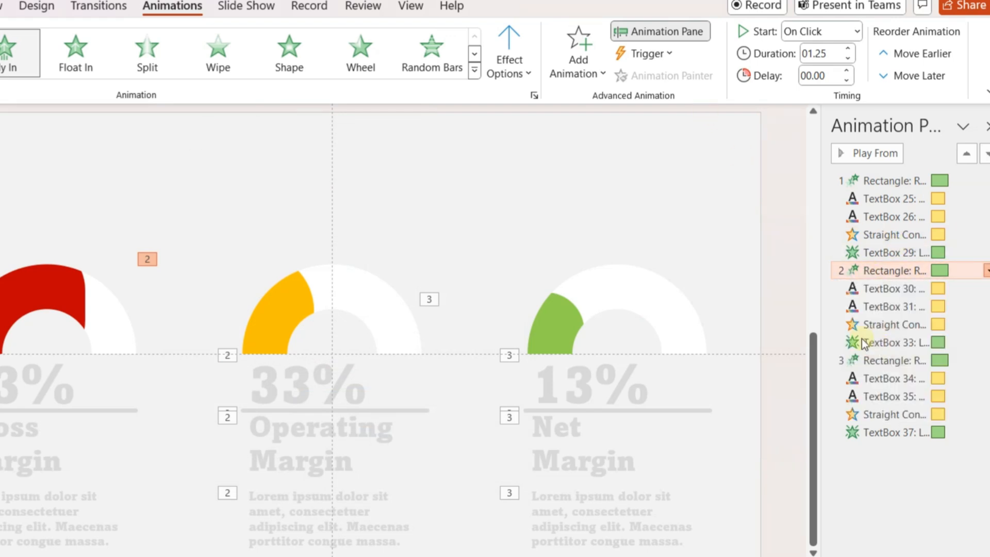
pyautogui.moveTo(310, 269); pyautogui.dragTo(351, 269)
pyautogui.click(390, 446)
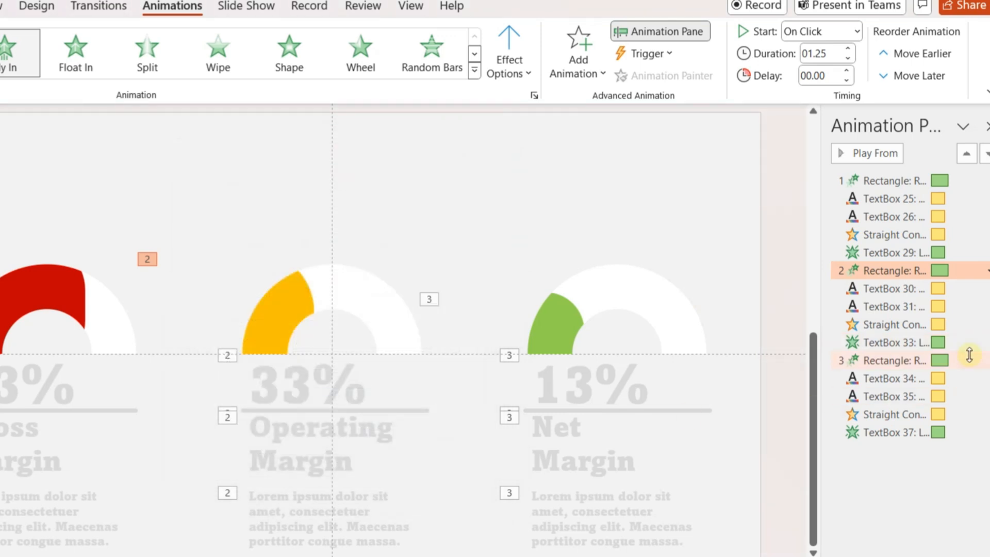
# - Set the smooth end of the green gauge segment's Fly In animation to 1.25 sec
pyautogui.click(947, 360)
pyautogui.rightClick(946, 359)
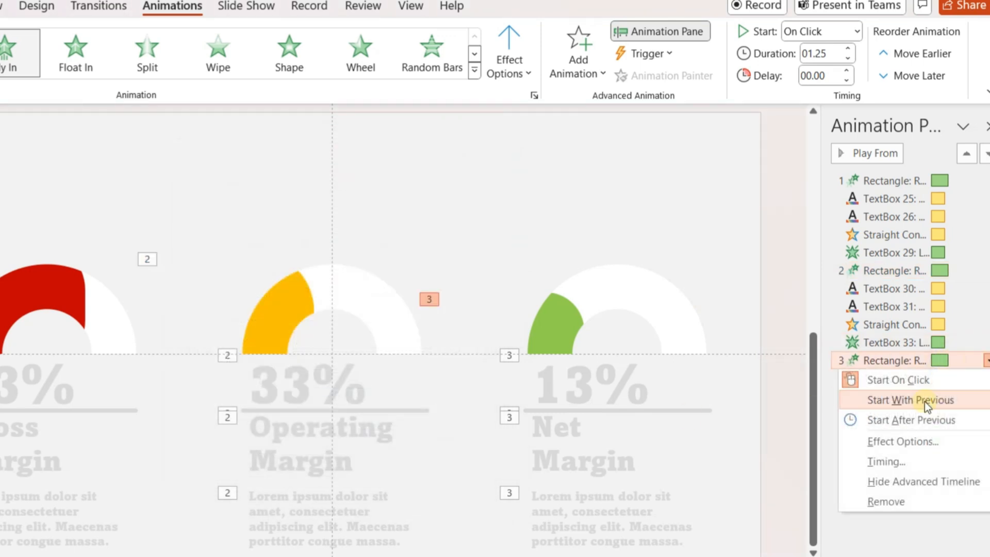
pyautogui.click(897, 442)
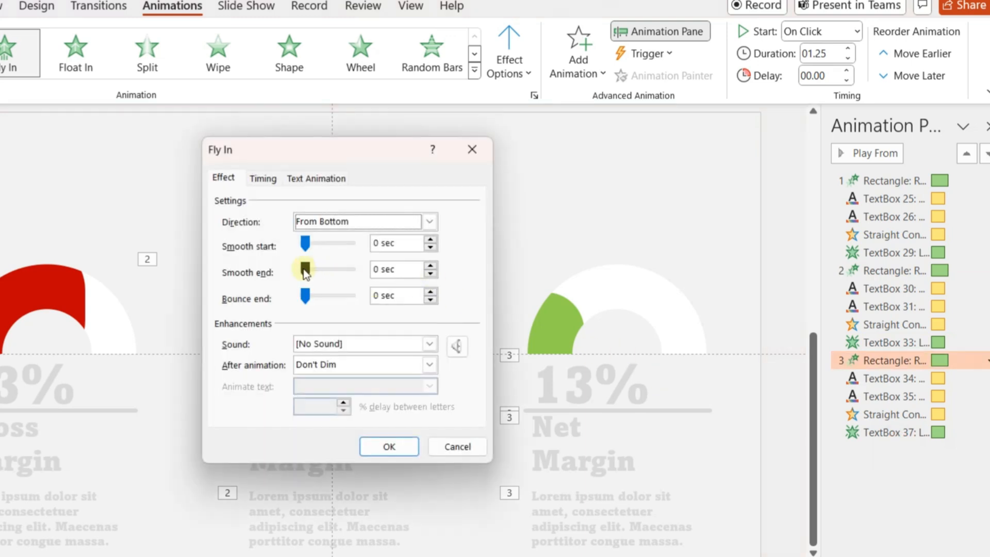
pyautogui.moveTo(305, 269); pyautogui.dragTo(350, 269)
pyautogui.click(389, 446)
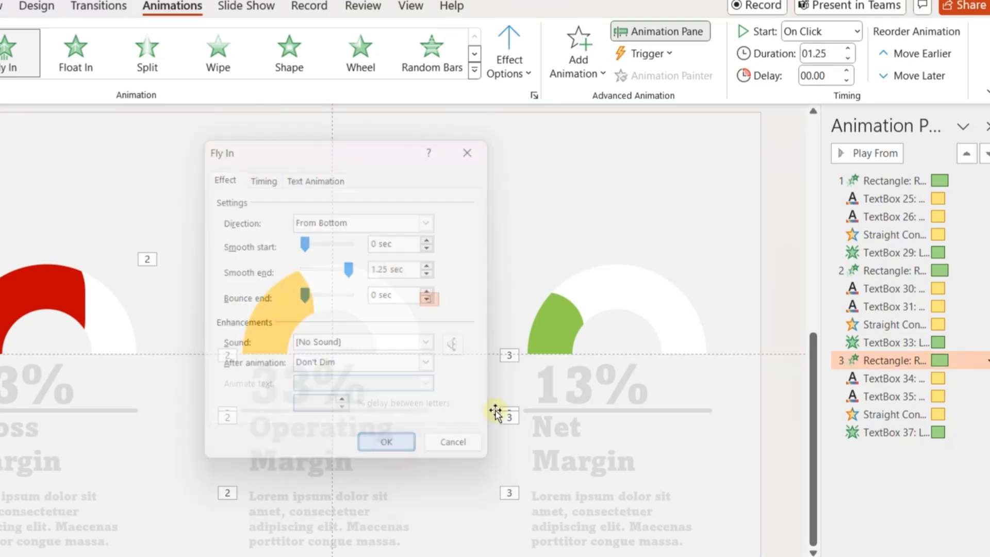
# - Reorder the animations in all three groups so each divider line's Line Color effect comes directly before its heading's Font Color effect
pyautogui.doubleClick(872, 236)
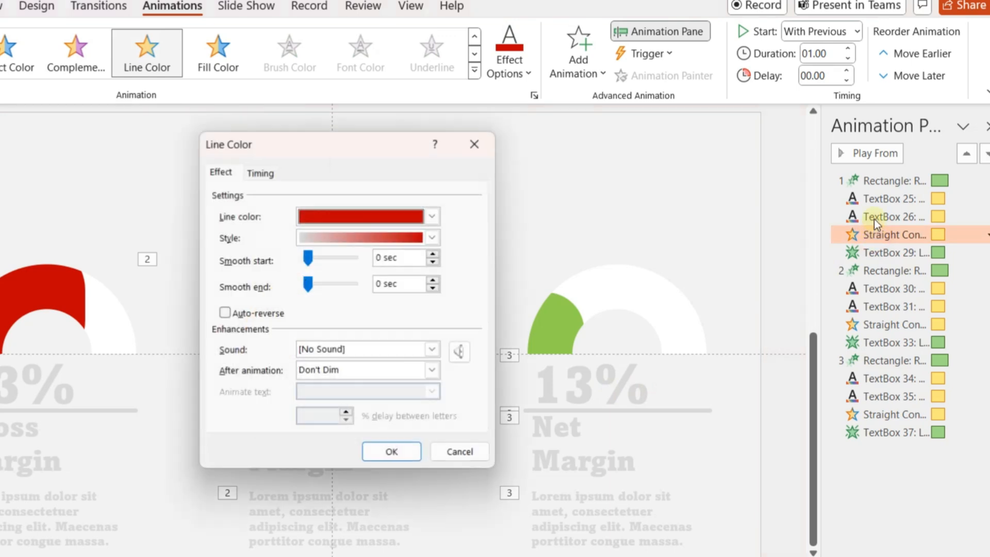
pyautogui.click(463, 446)
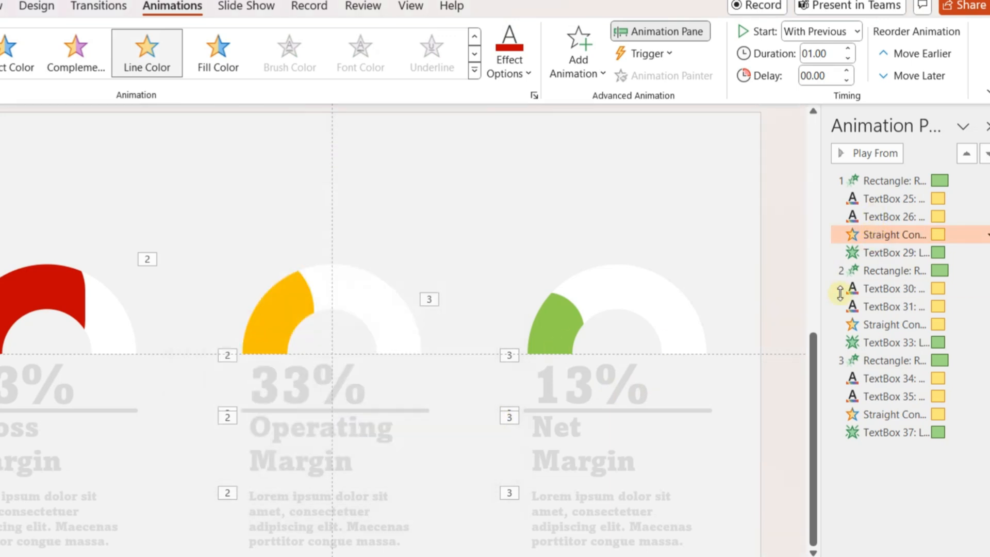
pyautogui.moveTo(889, 238); pyautogui.dragTo(899, 209)
pyautogui.moveTo(875, 326); pyautogui.dragTo(878, 306)
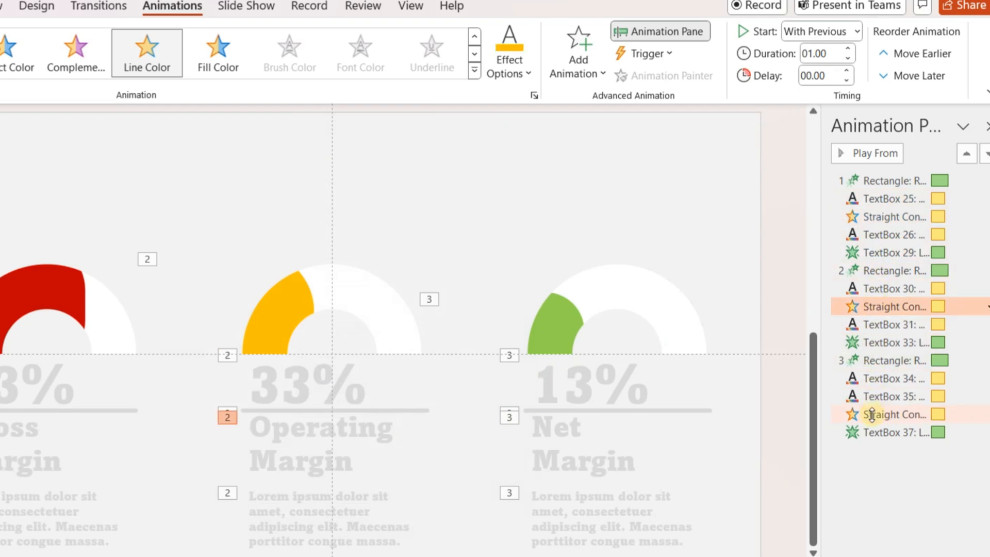
pyautogui.moveTo(872, 414); pyautogui.dragTo(875, 394)
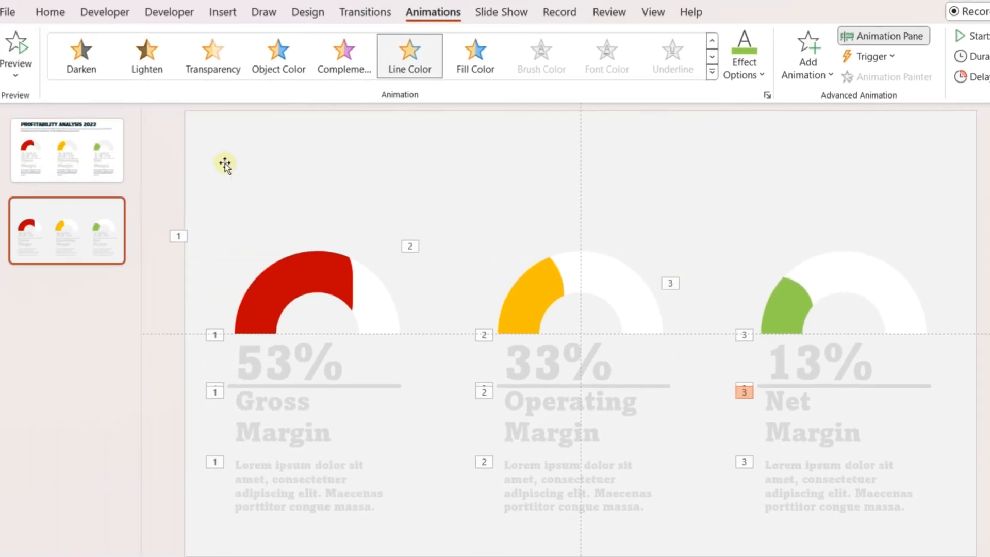
# - Paste the copied PROFITABILITY ANALYSIS 2023 title and its description text at the top of the gauge slide
pyautogui.click(50, 12)
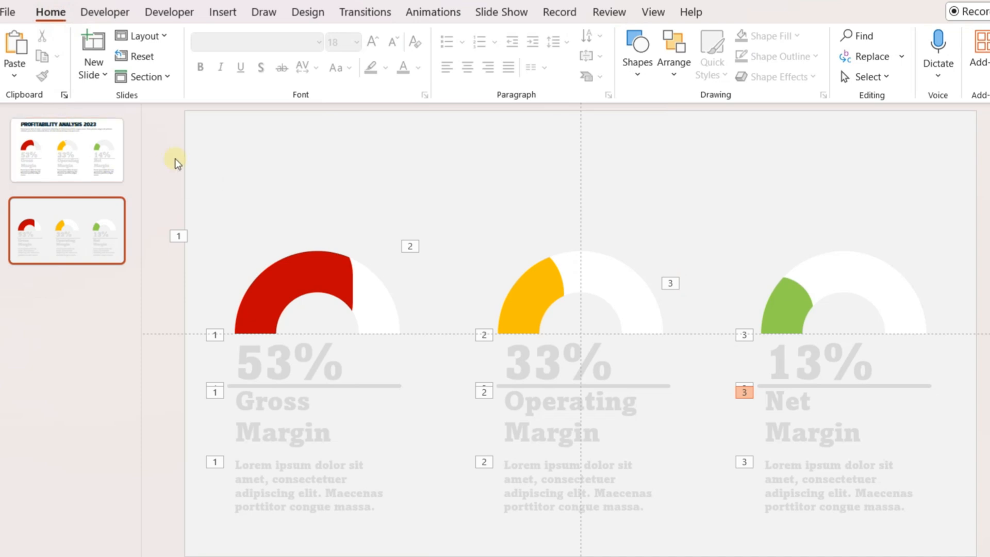
pyautogui.hotkey('ctrl', 'v')
pyautogui.click(941, 235)
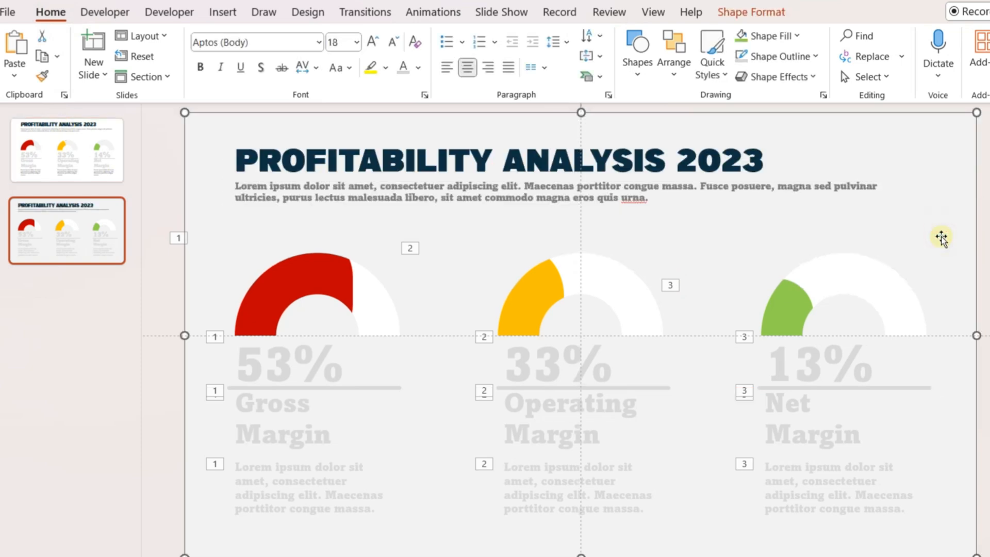
# - Change the font color of the three description paragraphs below the headings to a darker gray
pyautogui.click(299, 479)
pyautogui.click(306, 458)
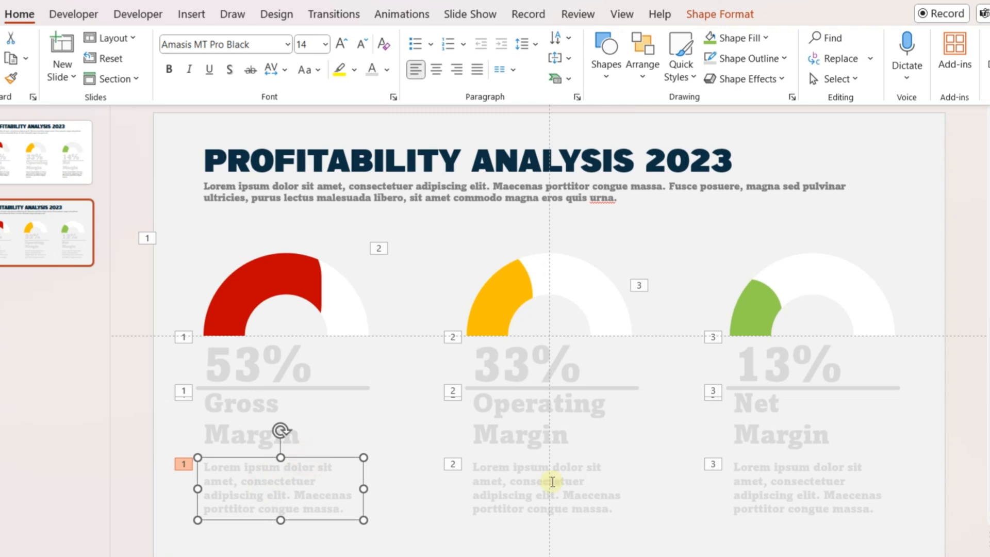
pyautogui.keyDown('shift'); pyautogui.click(550, 482); pyautogui.keyUp('shift')
pyautogui.keyDown('shift'); pyautogui.click(787, 482); pyautogui.keyUp('shift')
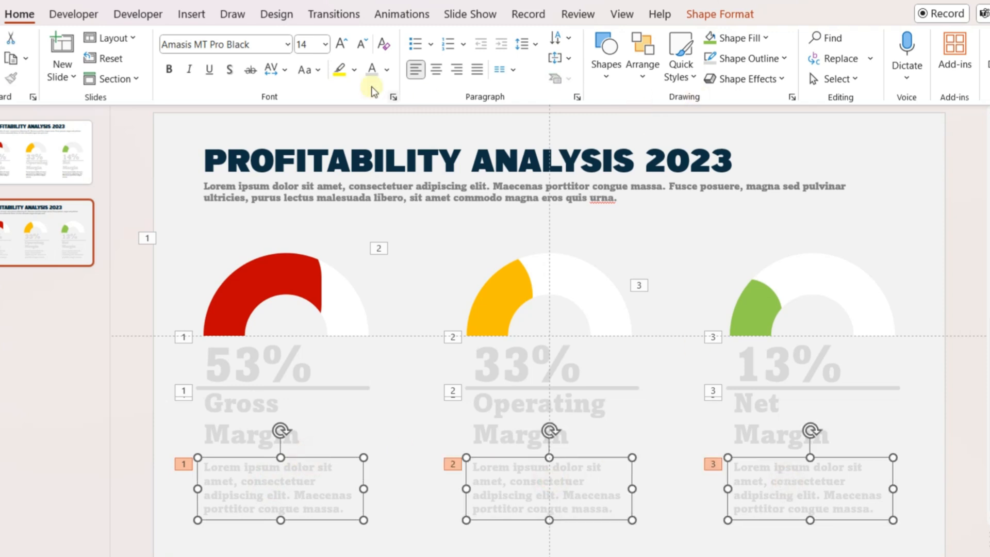
pyautogui.click(387, 69)
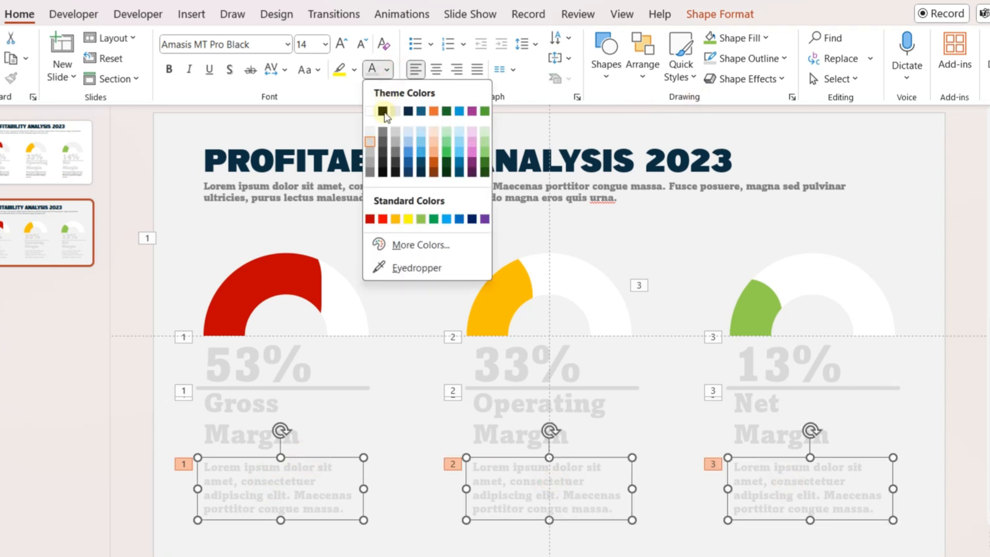
pyautogui.click(371, 159)
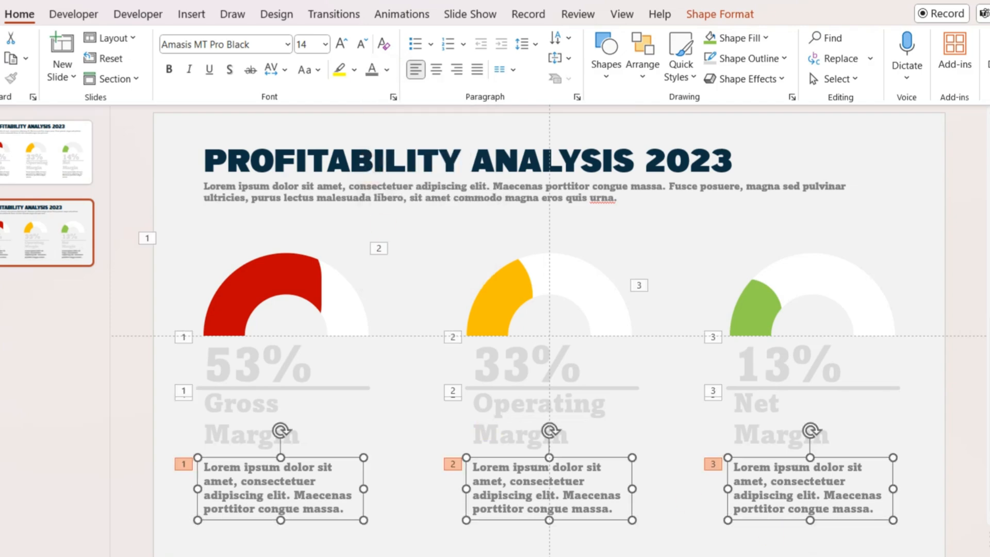
# - Start the slide show from the current slide to preview the gauge animations
pyautogui.hotkey('shift', 'F5')
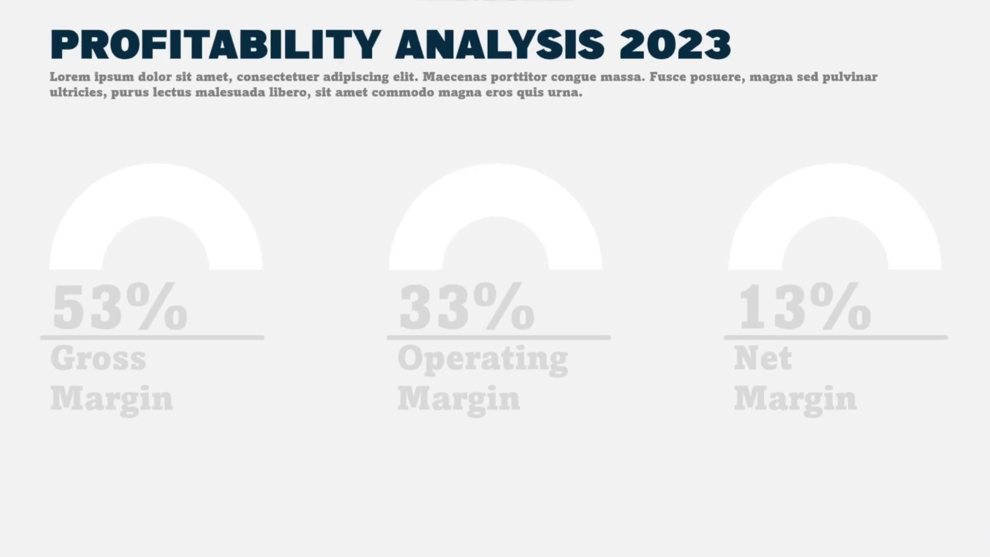